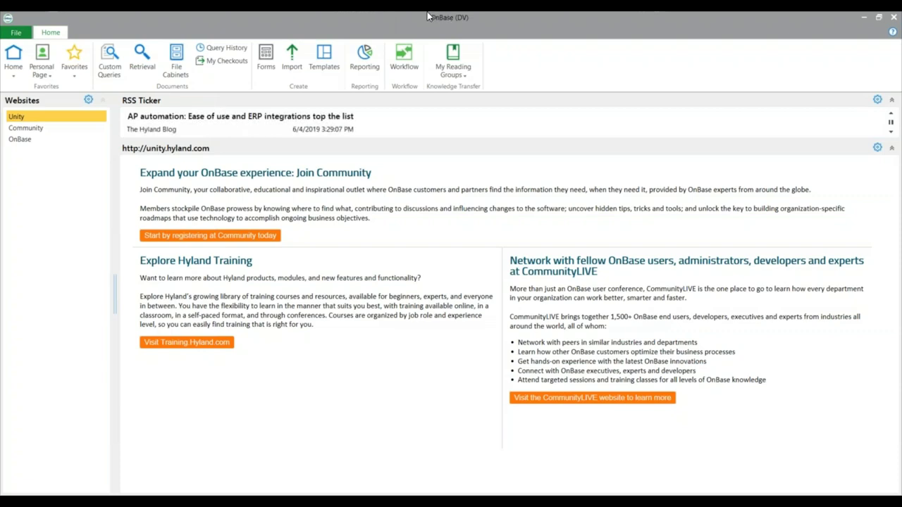
Open the reporting dashboards and browse the Naviant Custom Reports shared in the gallery.
left_click(365, 63)
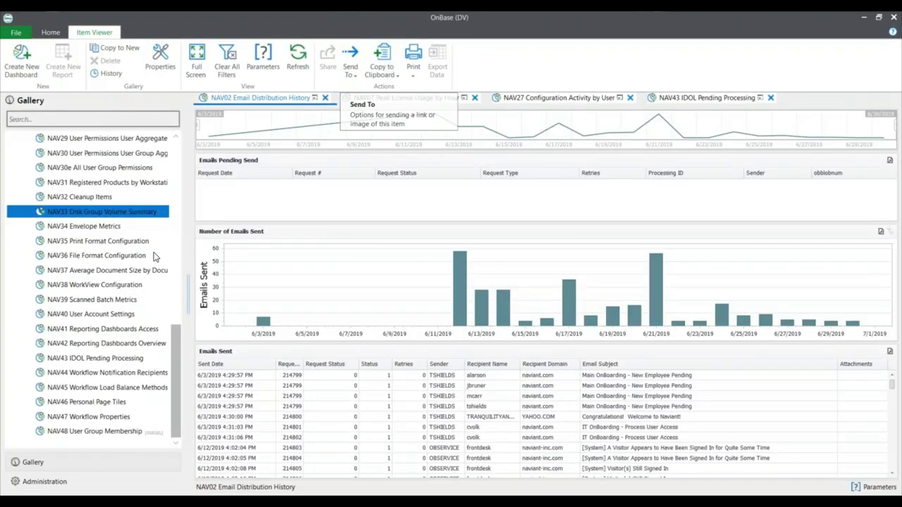
left_click_drag(176, 352, 178, 152)
left_click(128, 169)
left_click(16, 153)
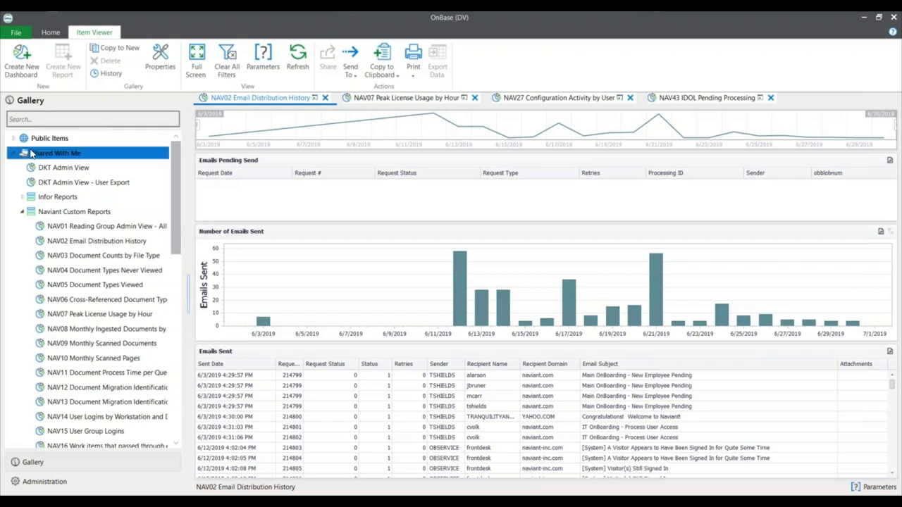
left_click(39, 169)
left_click(48, 214)
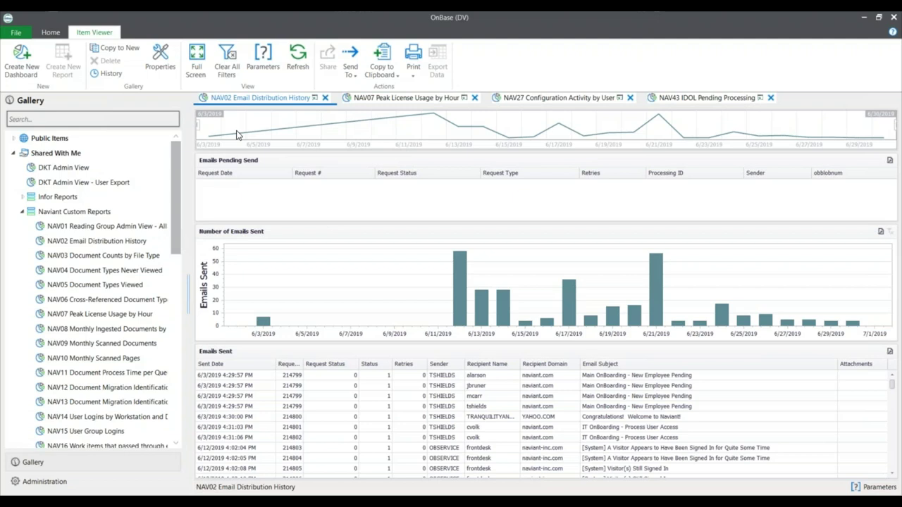
Check the date range parameters of the NAV02 Email Distribution History dashboard and close them without changes.
left_click(264, 58)
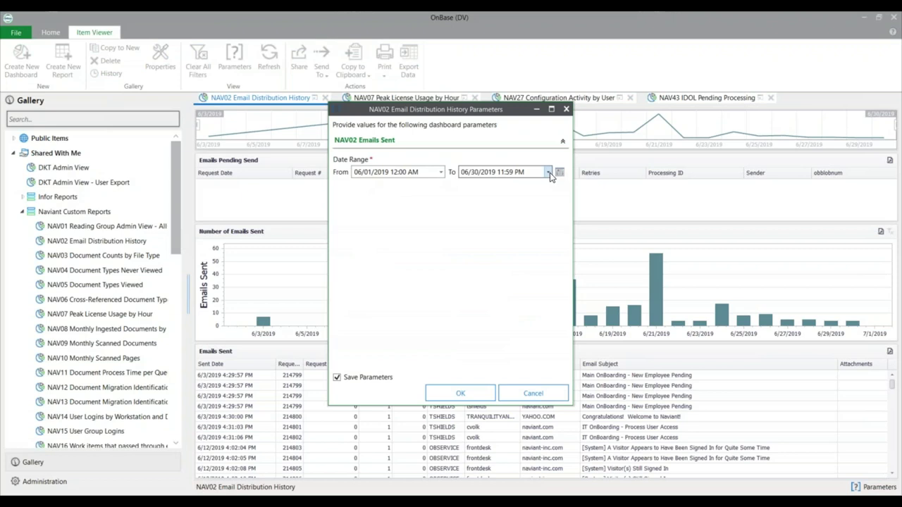
left_click(566, 109)
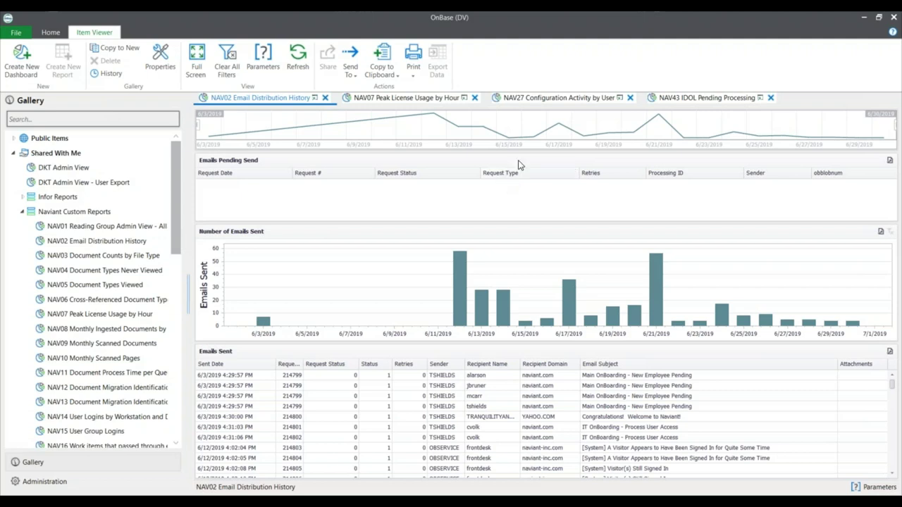
View the open NAV07 Peak License Usage by Hour, NAV27 Configuration Activity by User and NAV43 IDOL Pending Processing dashboards.
left_click(405, 106)
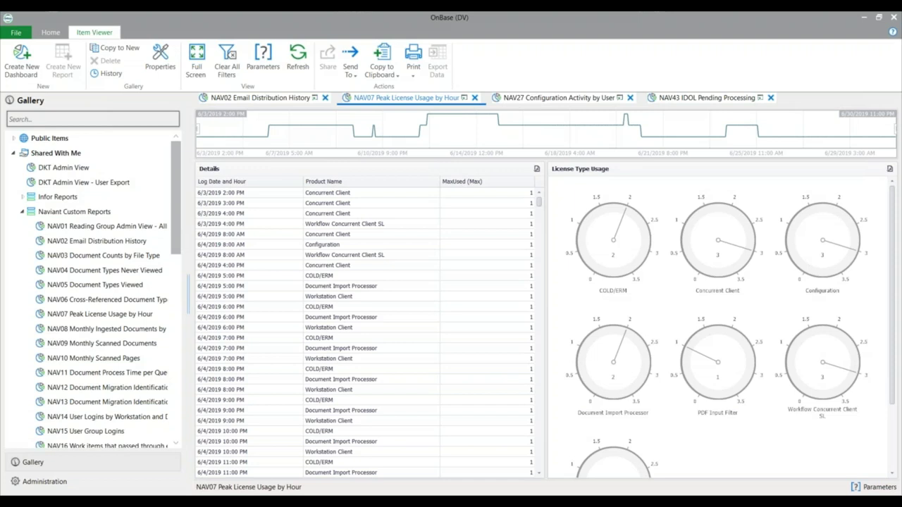
left_click(582, 99)
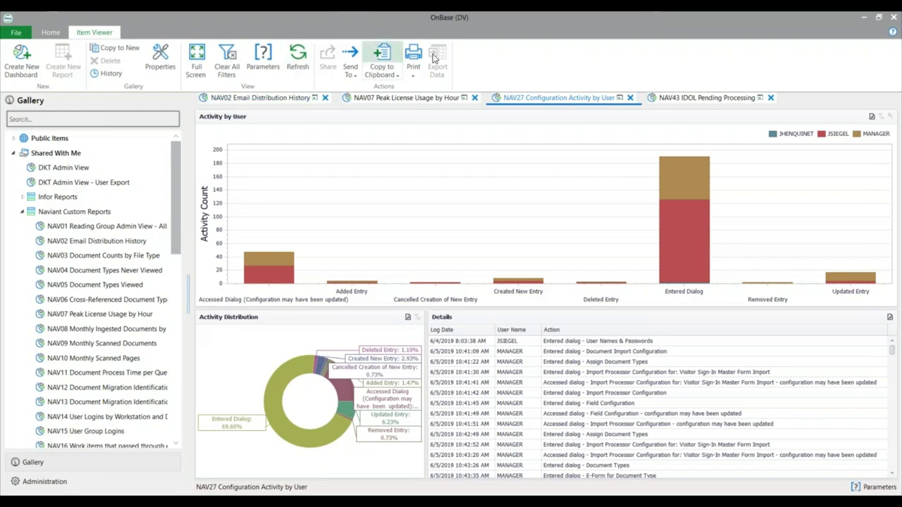
left_click(675, 100)
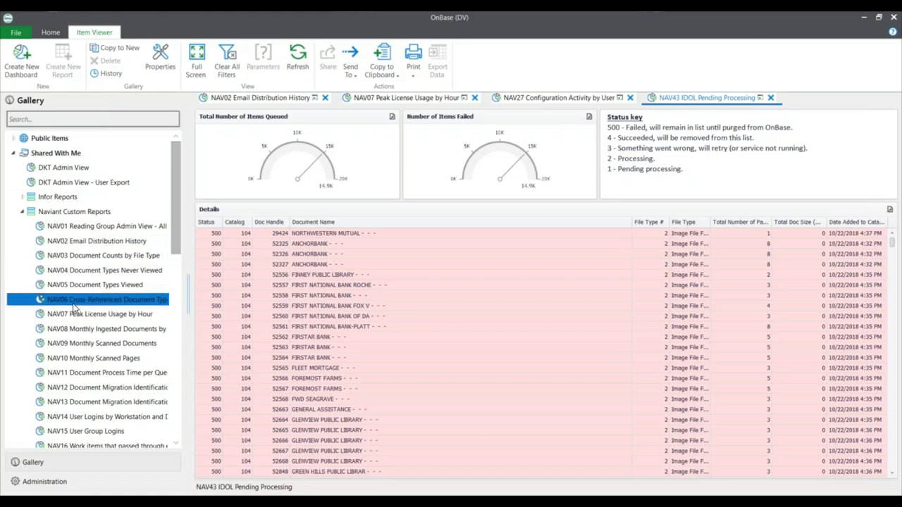
Open the NAV18 Security Overrides dashboard from the Naviant Custom Reports.
scroll(76, 352, "down", 1)
scroll(75, 361, "down", 1)
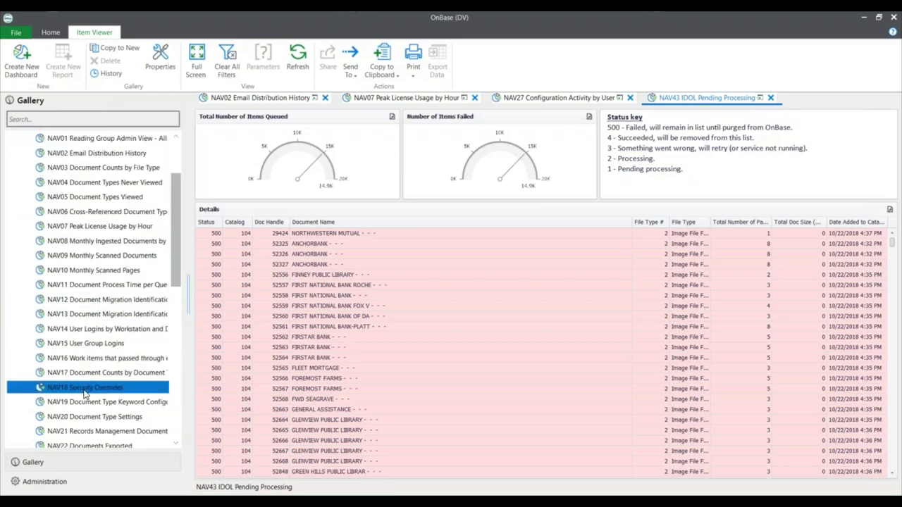
double_click(85, 393)
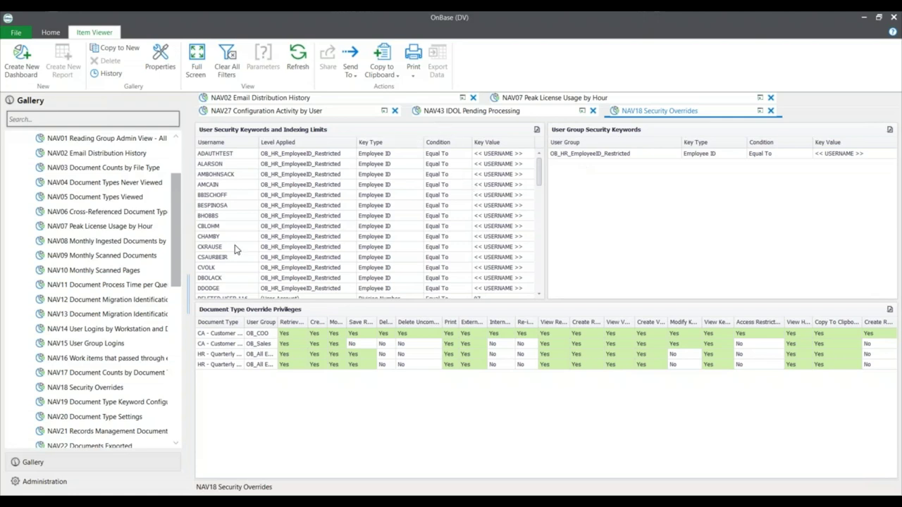
Open the NAV19 Document Type Keyword Configuration dashboard and look through the keyword settings per document type.
left_click(74, 315)
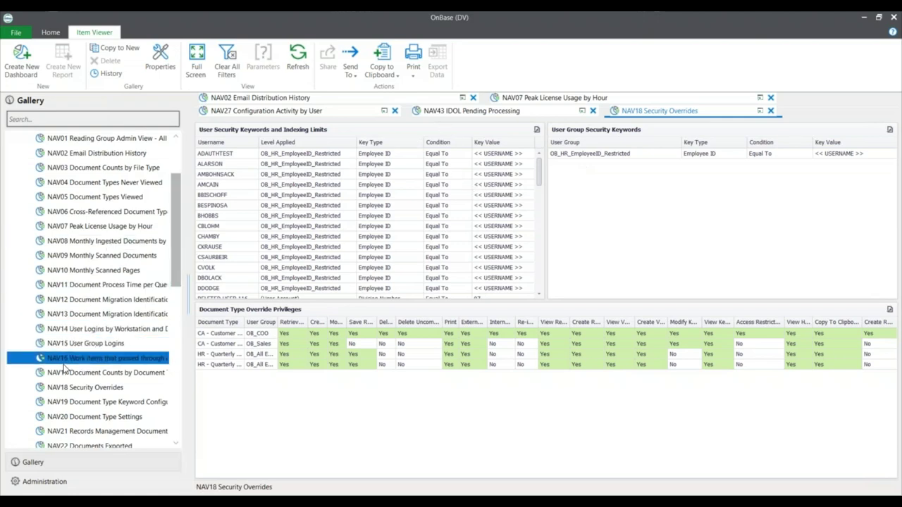
left_click(85, 404)
double_click(85, 403)
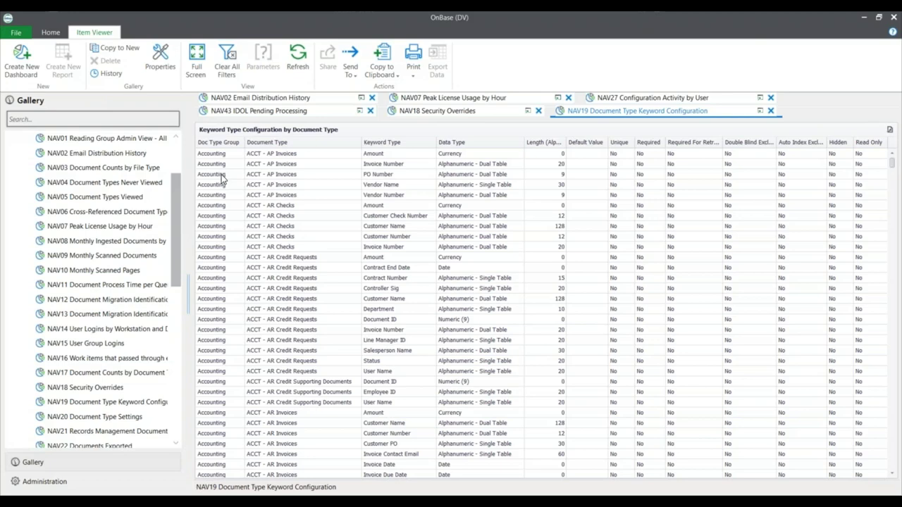
scroll(307, 203, "down", 20)
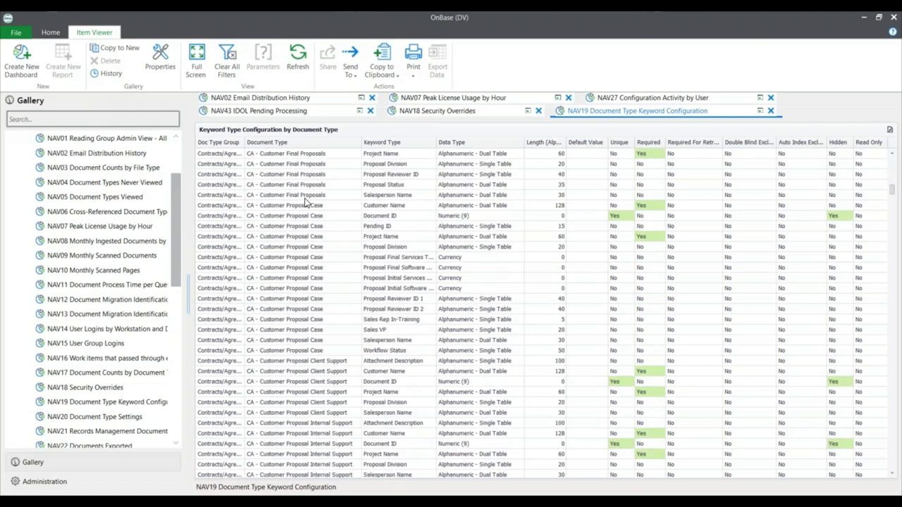
scroll(306, 203, "down", 5)
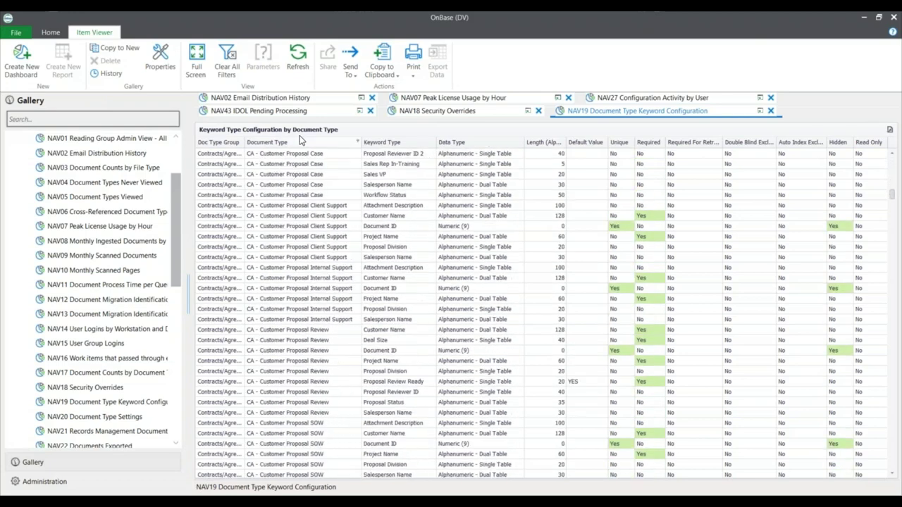
left_click(358, 143)
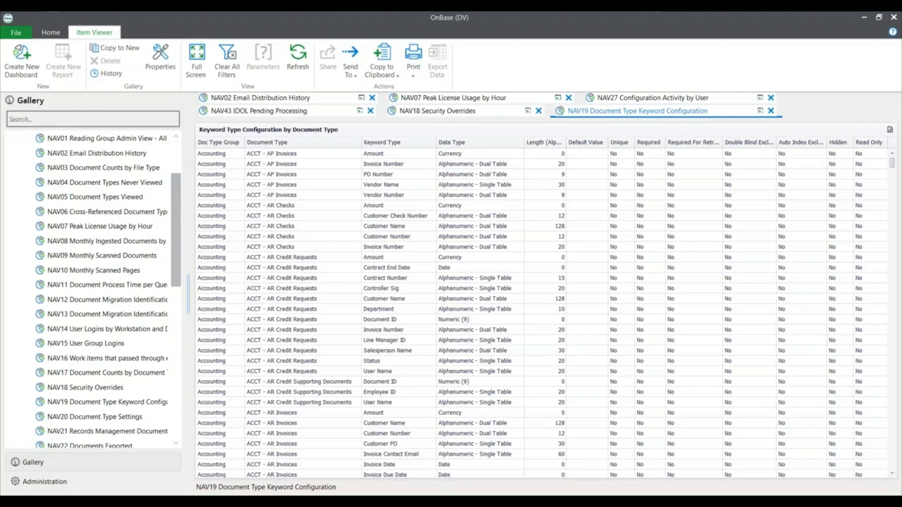
Open the NAV28 User Accounts dashboard from the Naviant Custom Reports.
scroll(90, 346, "down", 4)
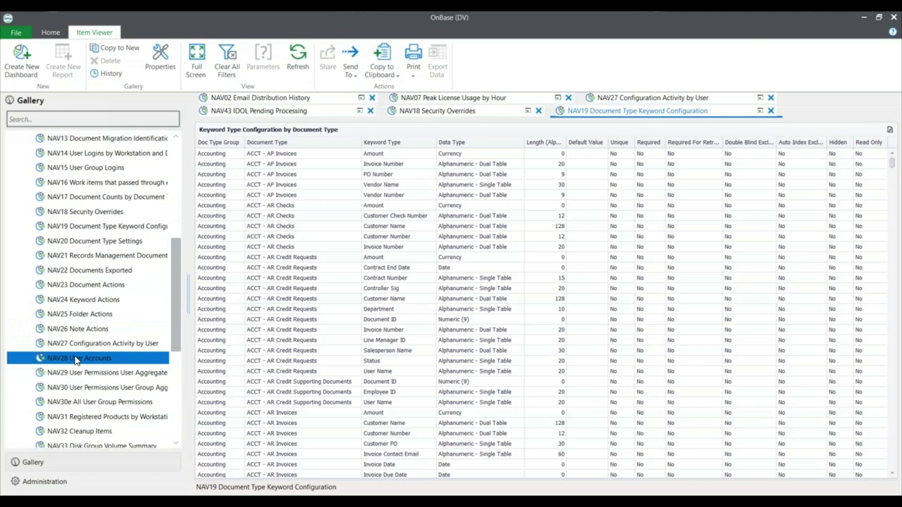
double_click(76, 361)
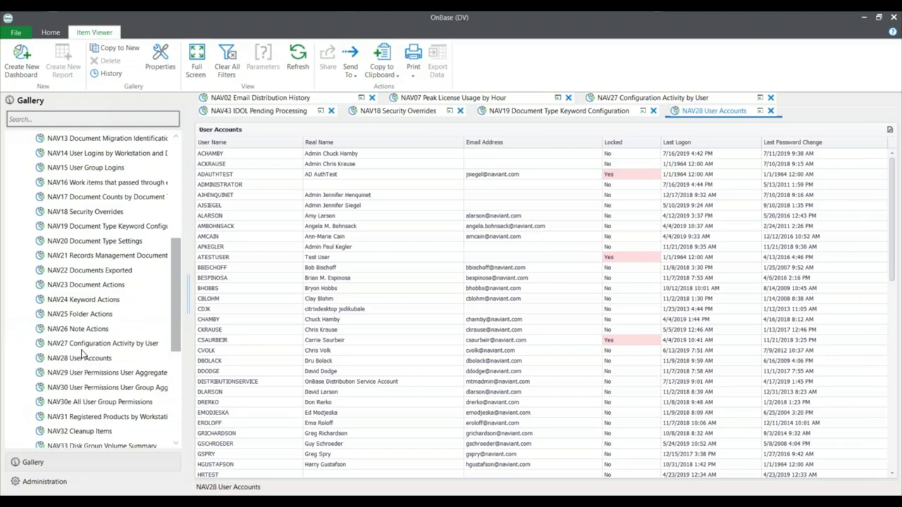
Open the NAV47 Workflow Properties dashboard and look through the rules, actions and property names per life cycle.
scroll(84, 355, "down", 1)
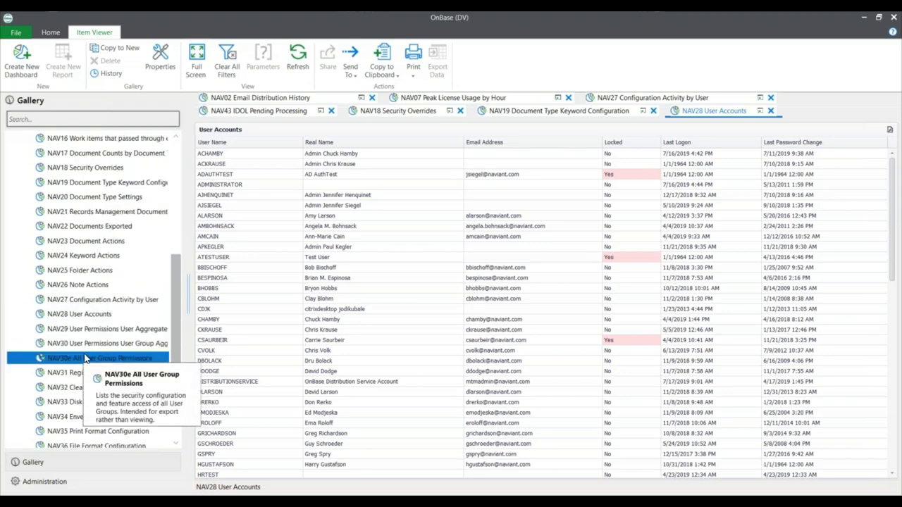
scroll(85, 358, "down", 4)
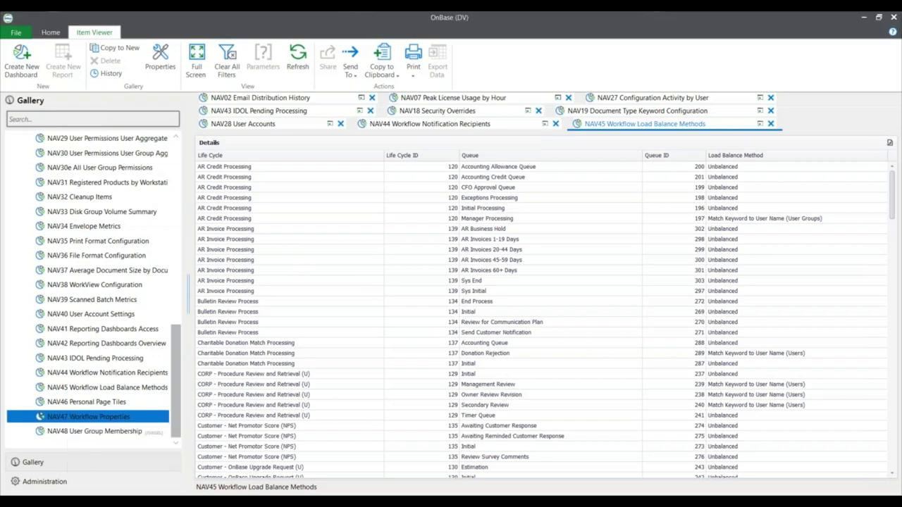
double_click(88, 417)
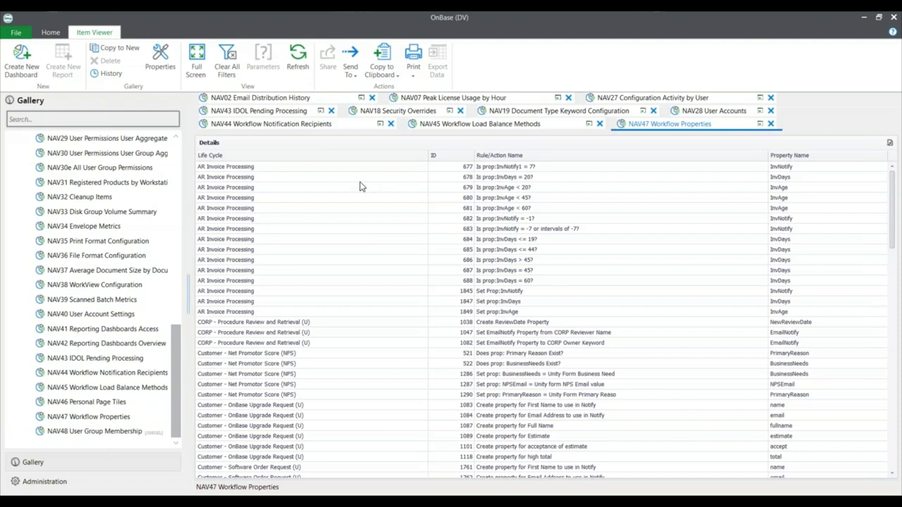
scroll(564, 285, "down", 2)
scroll(562, 280, "down", 5)
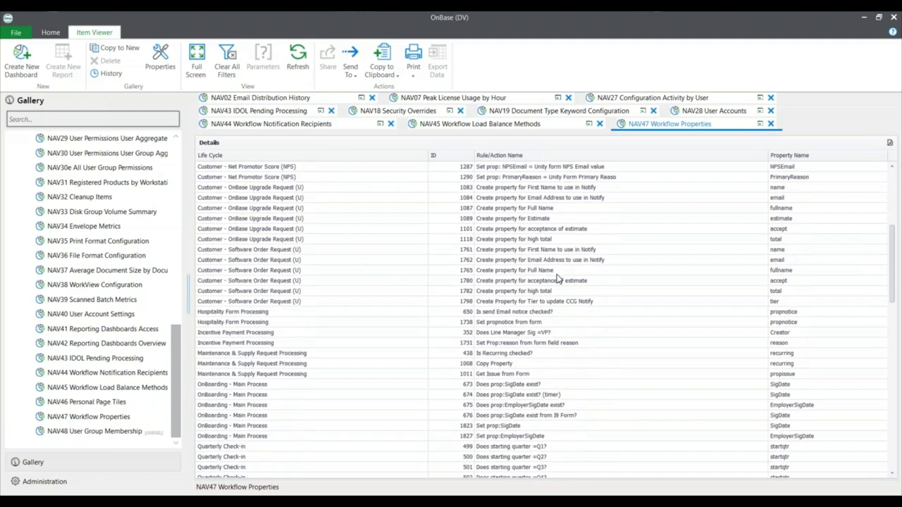
scroll(557, 279, "up", 7)
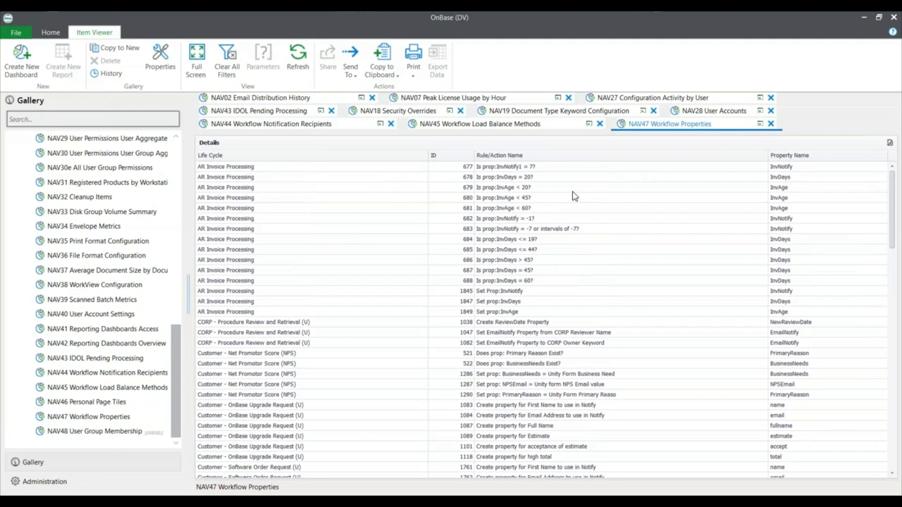
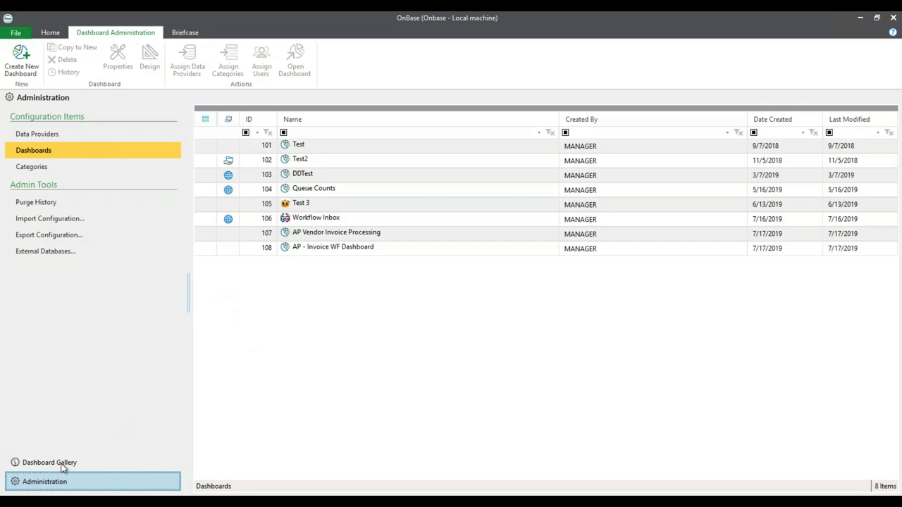
View the Dashboard Gallery and return to the dashboard administration list.
left_click(39, 464)
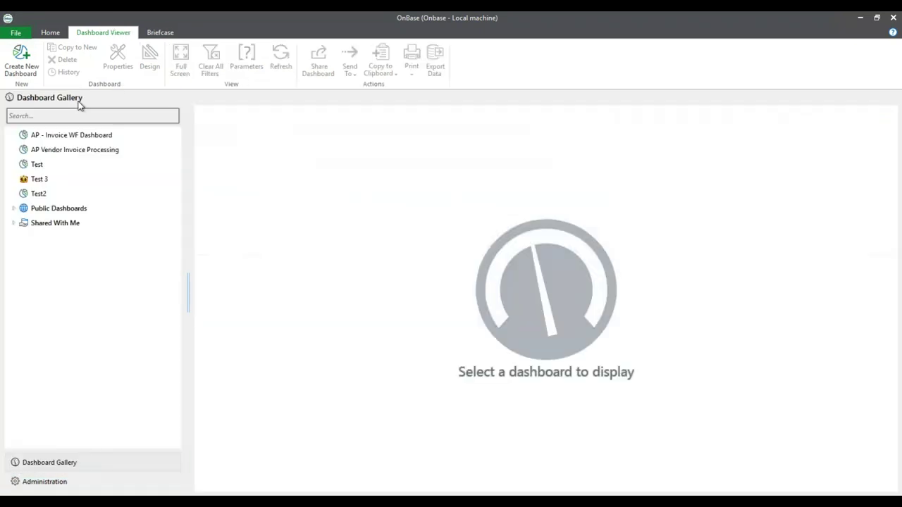
left_click(39, 487)
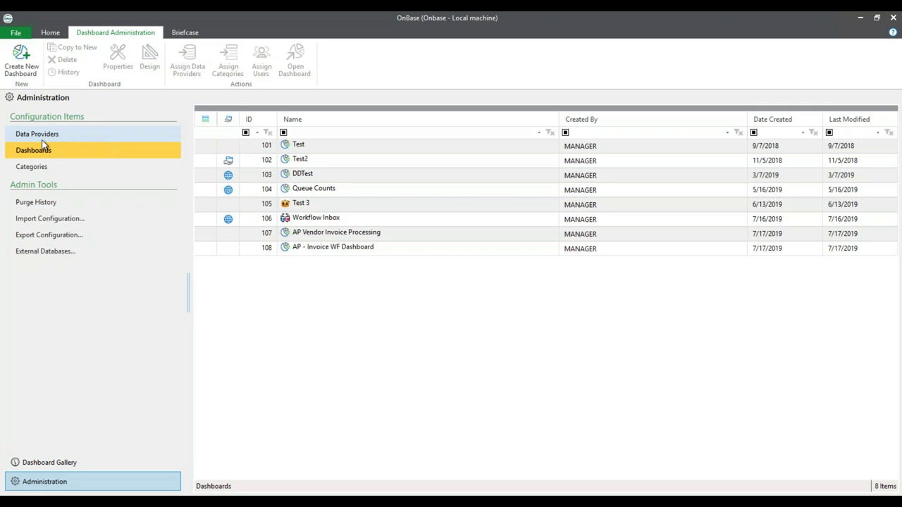
Start a new dashboard from scratch and name it "AP - Invoice Workflow Diagnostics", leaving the description empty.
left_click(28, 69)
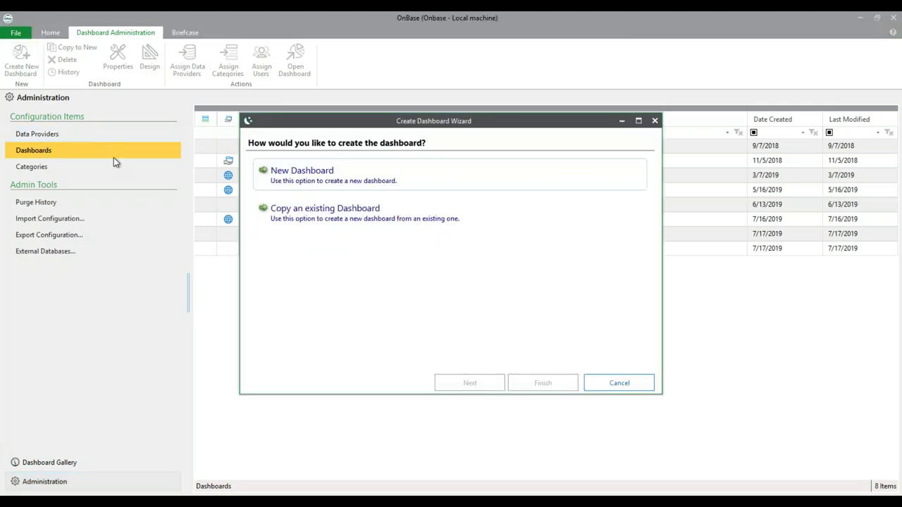
left_click(317, 182)
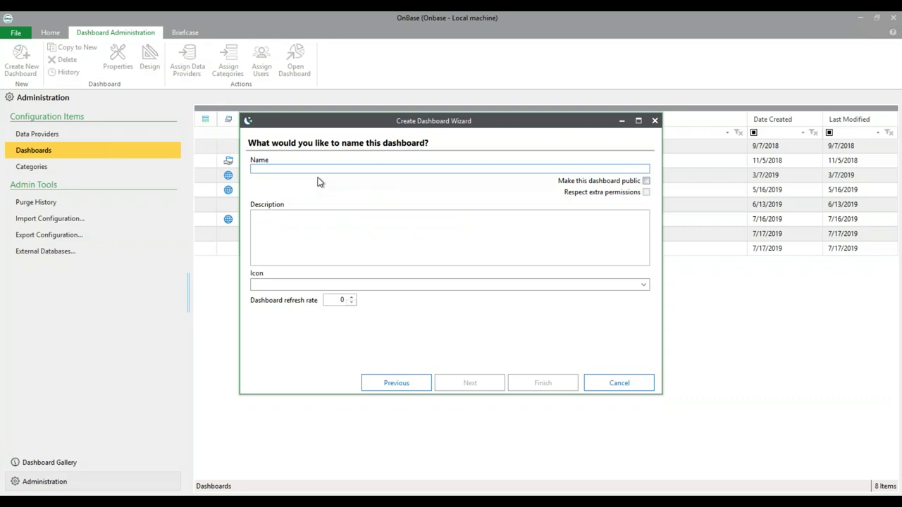
type("AP ")
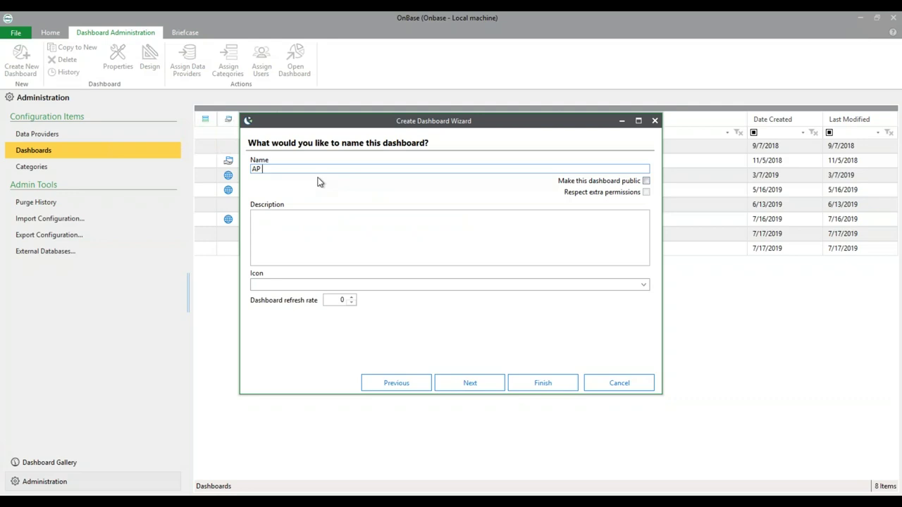
type("- Invoice Workflow Diagnostics")
left_click(308, 234)
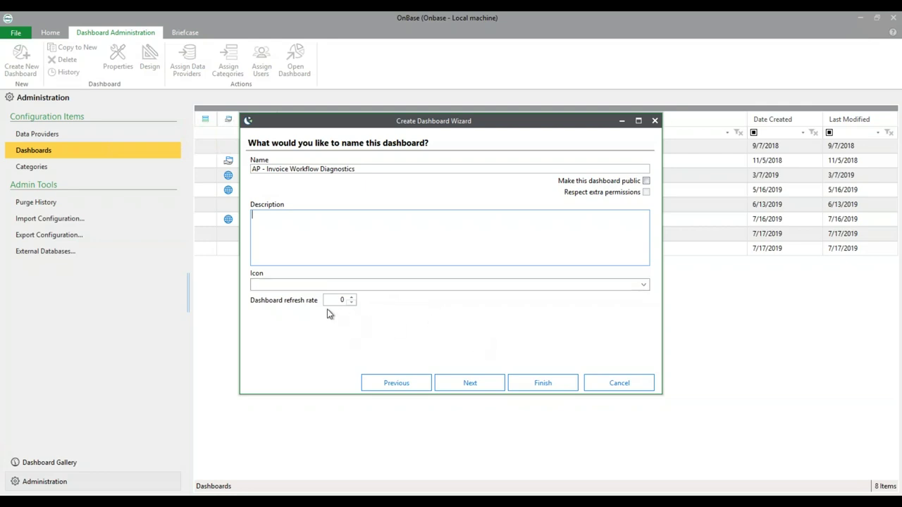
left_click(474, 389)
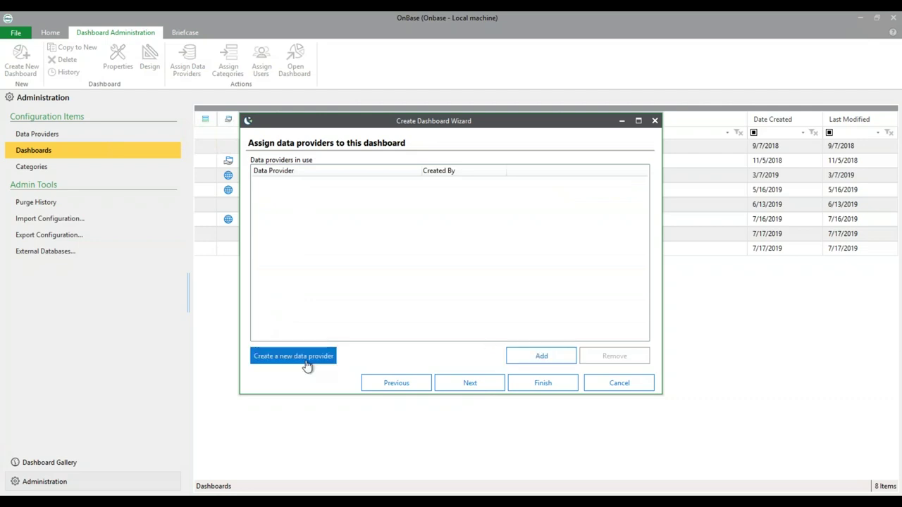
Assign the AP Vendor Invoice WF Diagnostics data provider to the new dashboard.
left_click(520, 358)
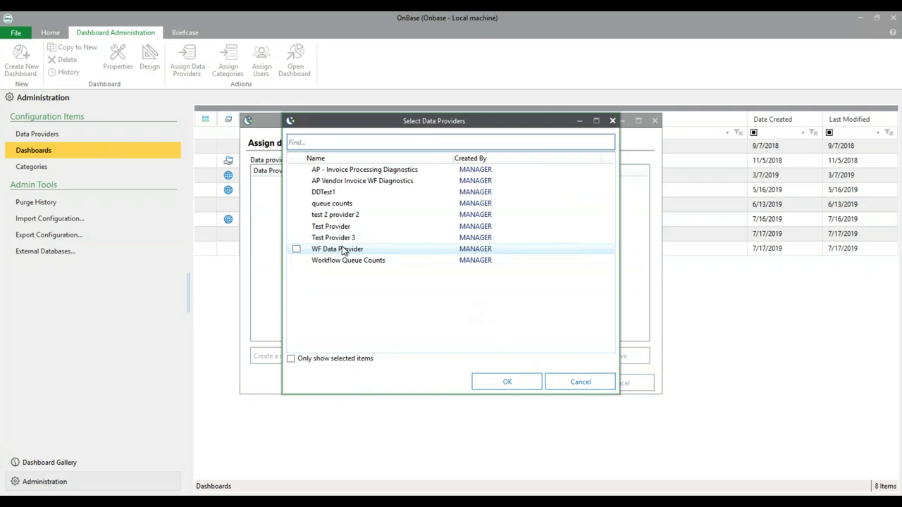
left_click(296, 180)
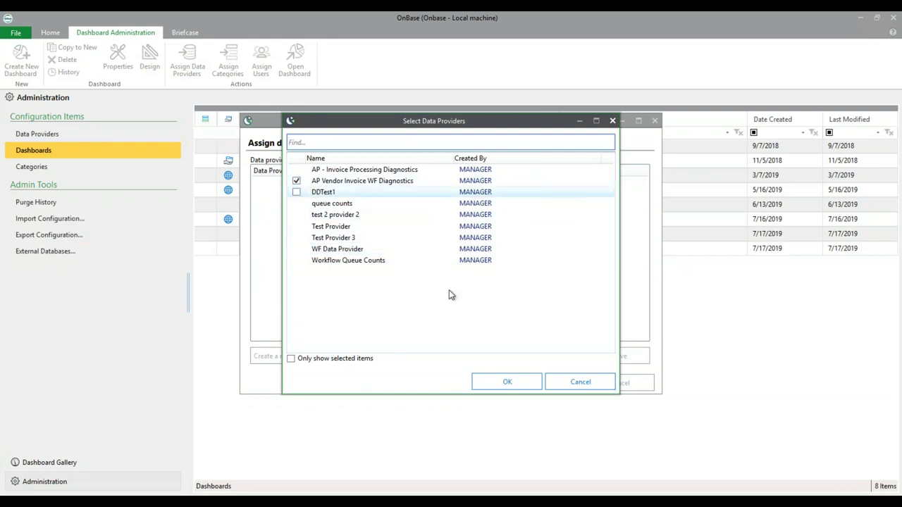
left_click(501, 387)
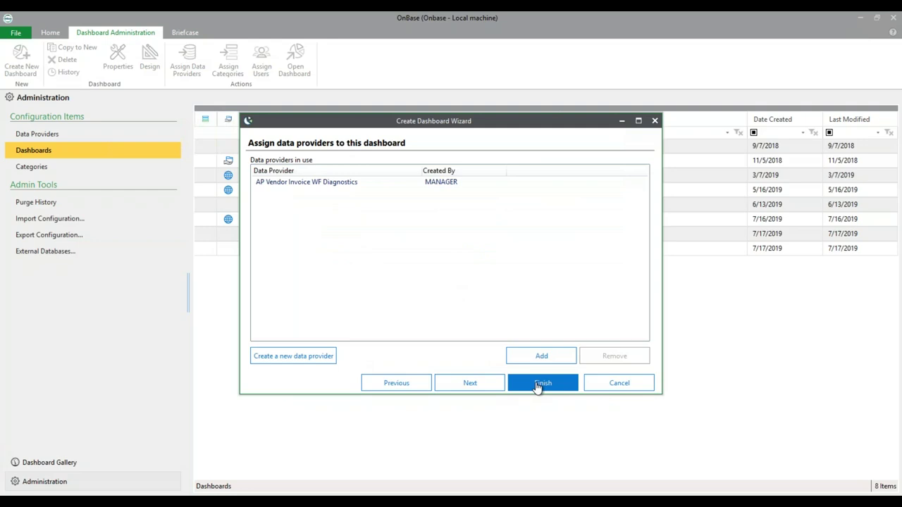
Keep MANAGER as the only user with access, finish creating the dashboard and launch the dashboard designer.
left_click(479, 387)
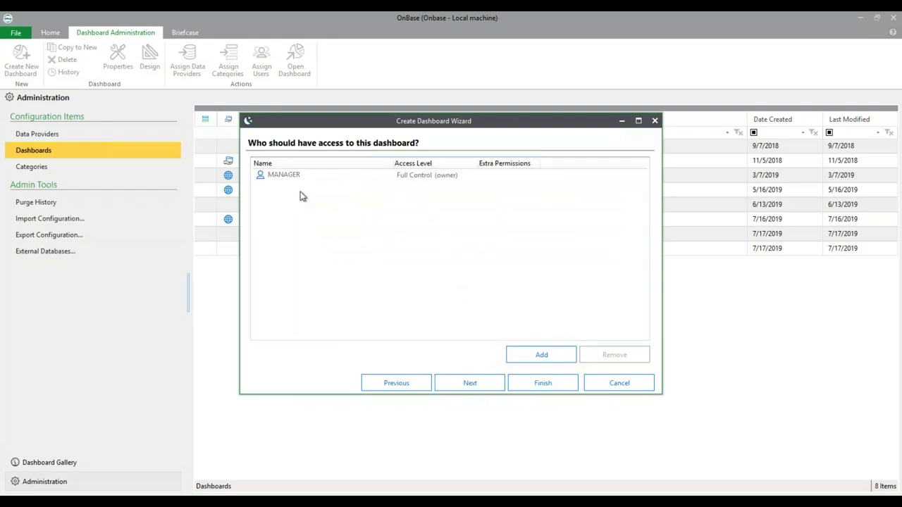
left_click(537, 357)
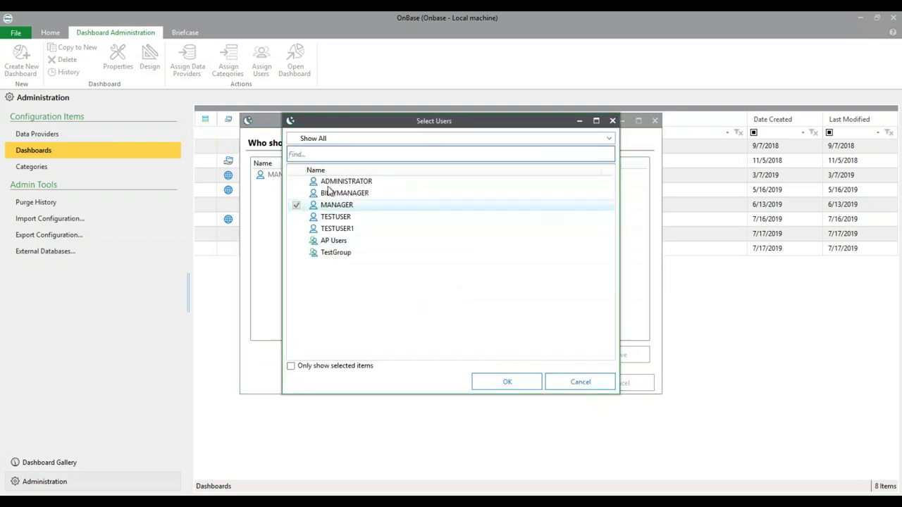
left_click(507, 382)
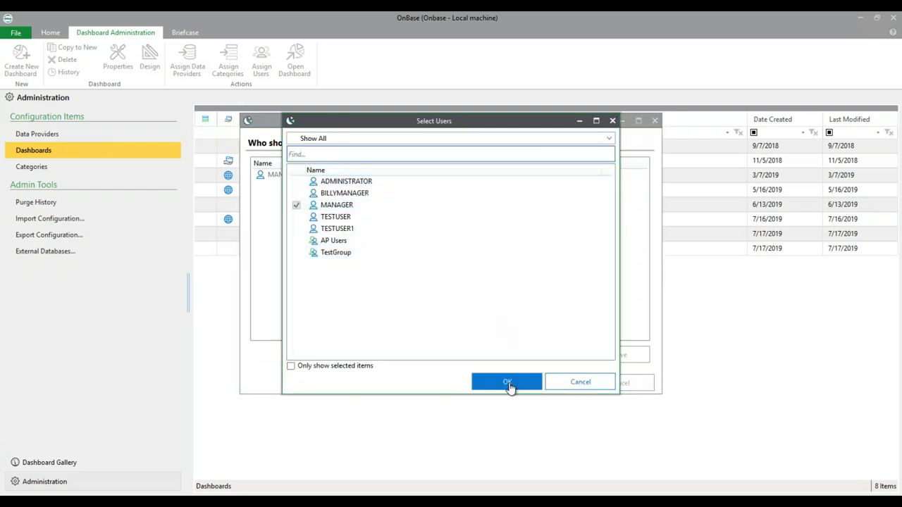
left_click(472, 386)
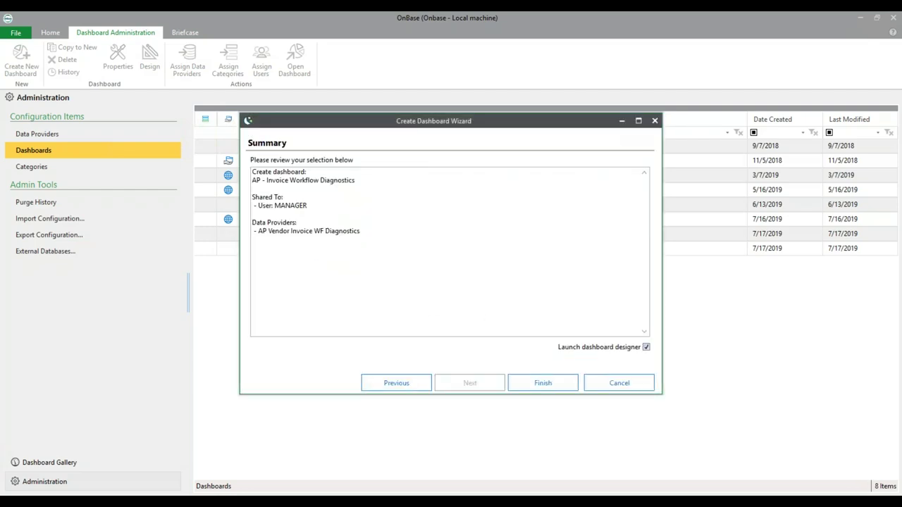
left_click(530, 391)
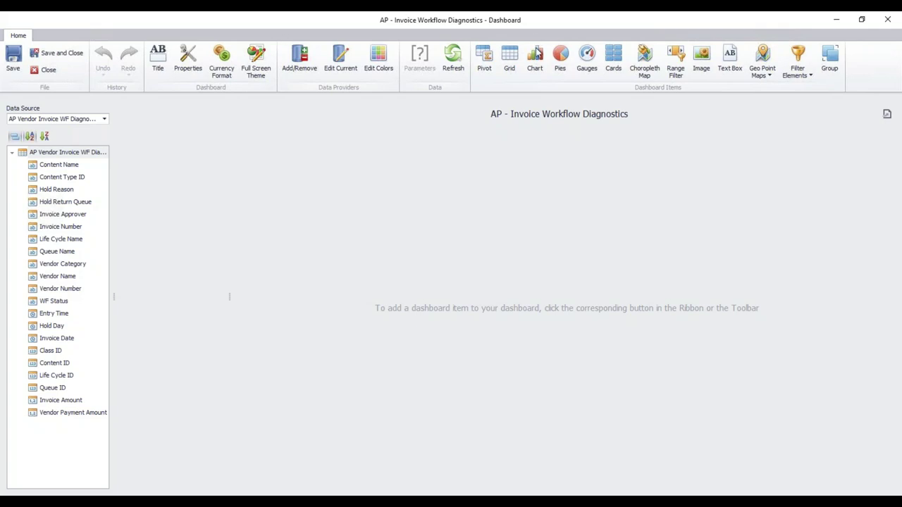
Add a grid with the columns Vendor Name, Vendor Number, Invoice Number, WF Status, Hold Reason and Invoice Amount.
left_click(513, 56)
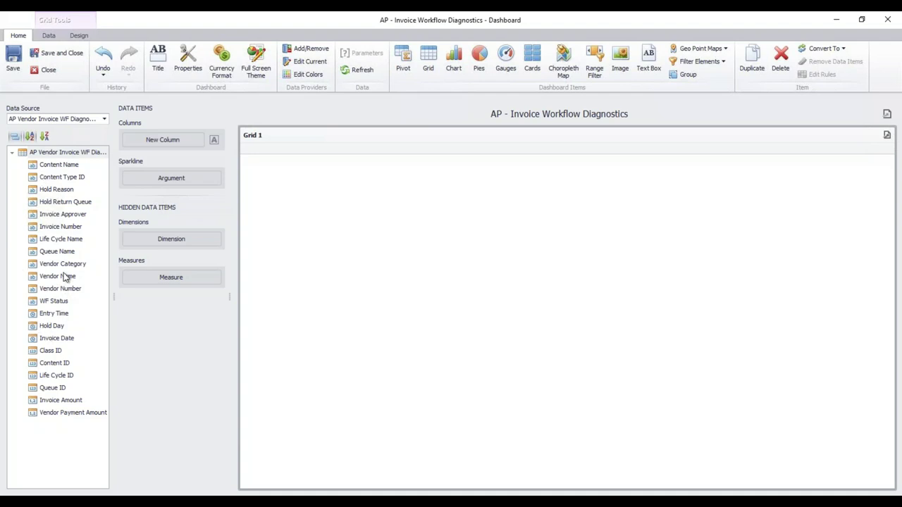
left_click_drag(63, 278, 167, 140)
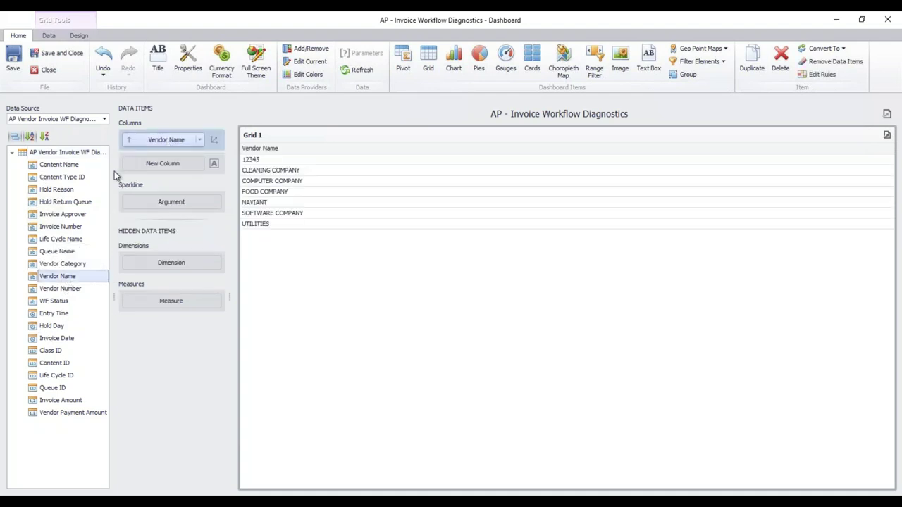
left_click_drag(52, 289, 155, 160)
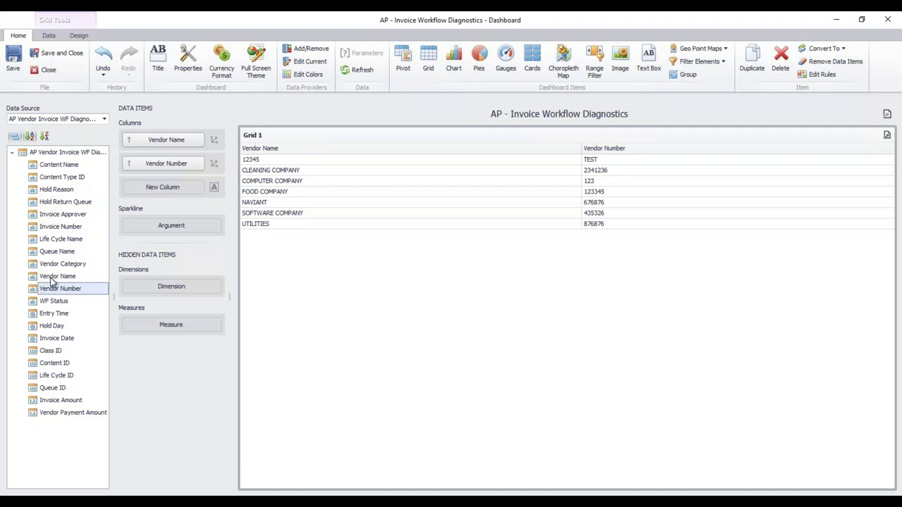
left_click_drag(59, 227, 163, 186)
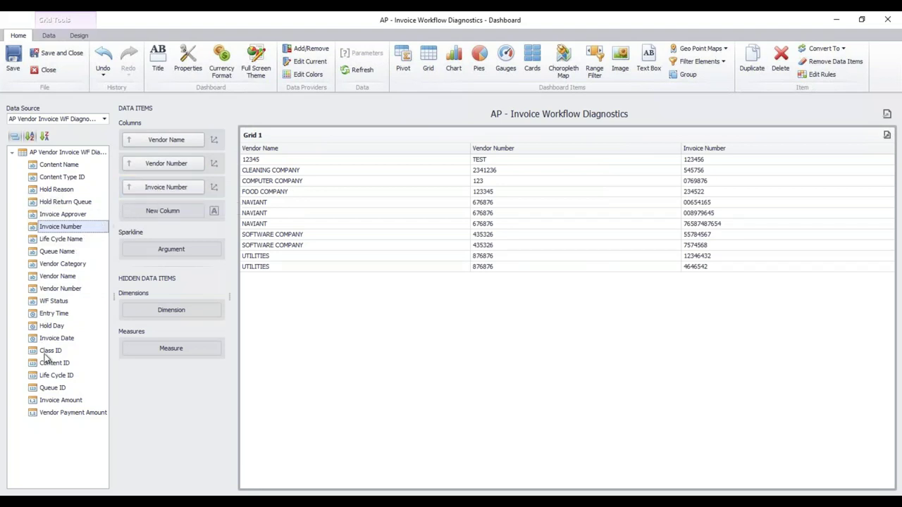
left_click_drag(50, 301, 164, 210)
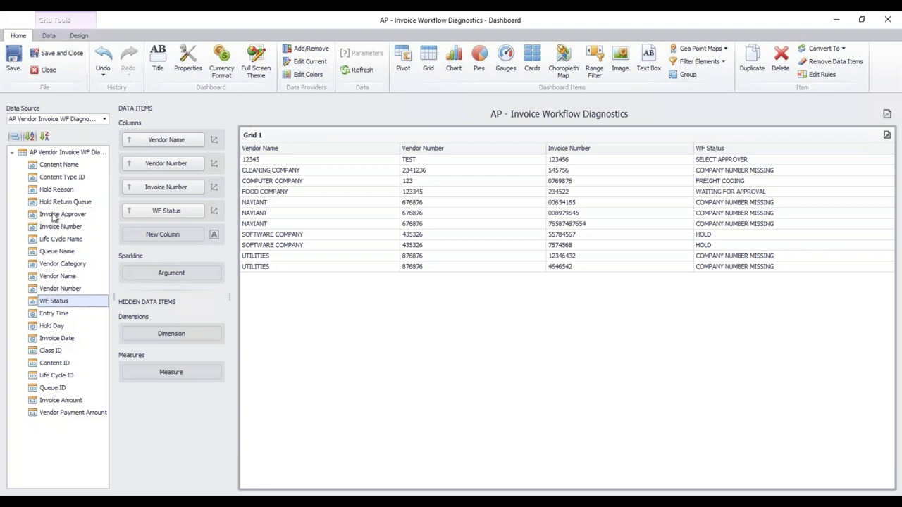
left_click_drag(56, 196, 144, 240)
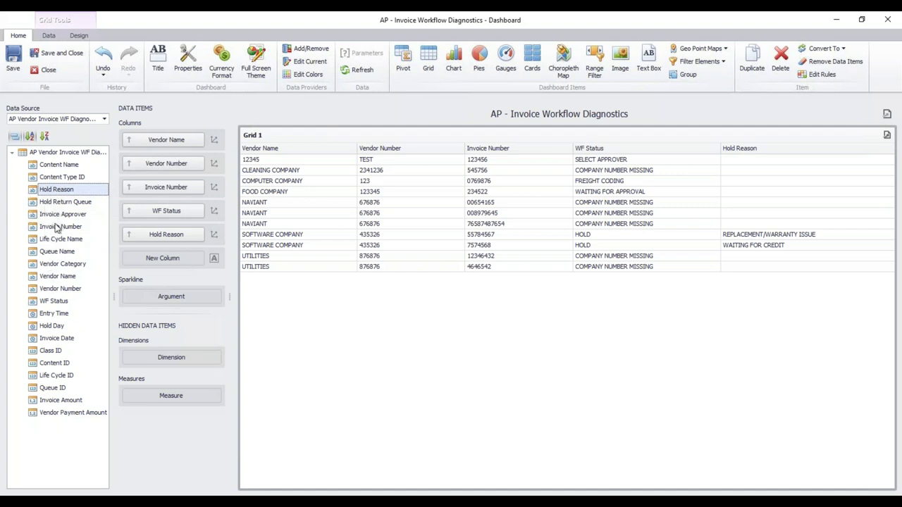
left_click_drag(58, 400, 152, 258)
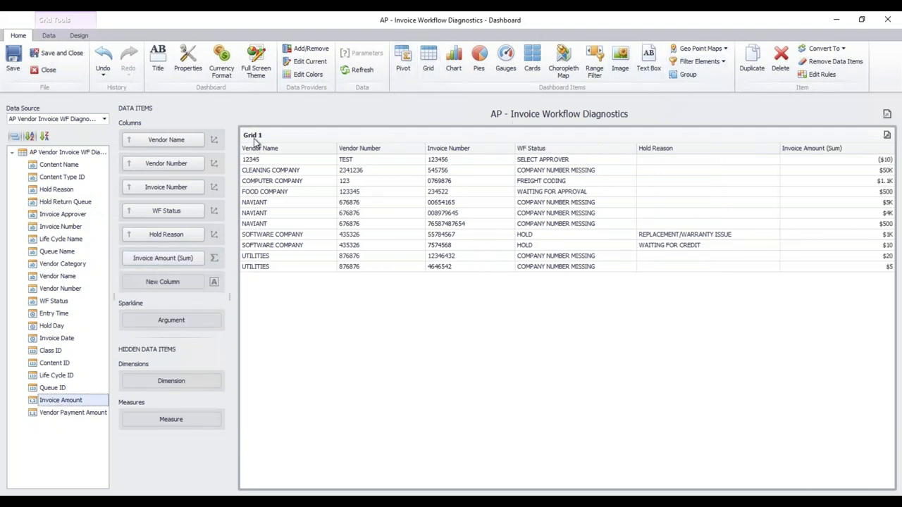
Rename the grid as "List View of All Invoices in WF".
left_click(78, 36)
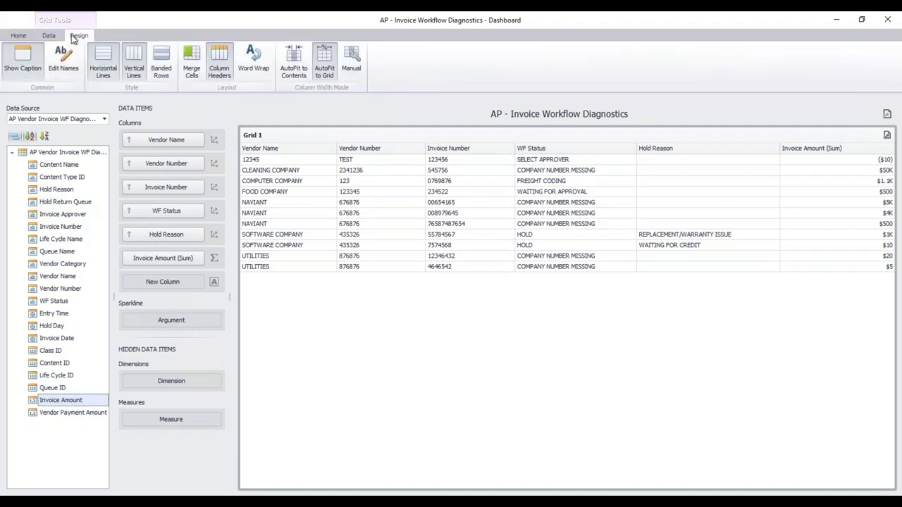
left_click(63, 59)
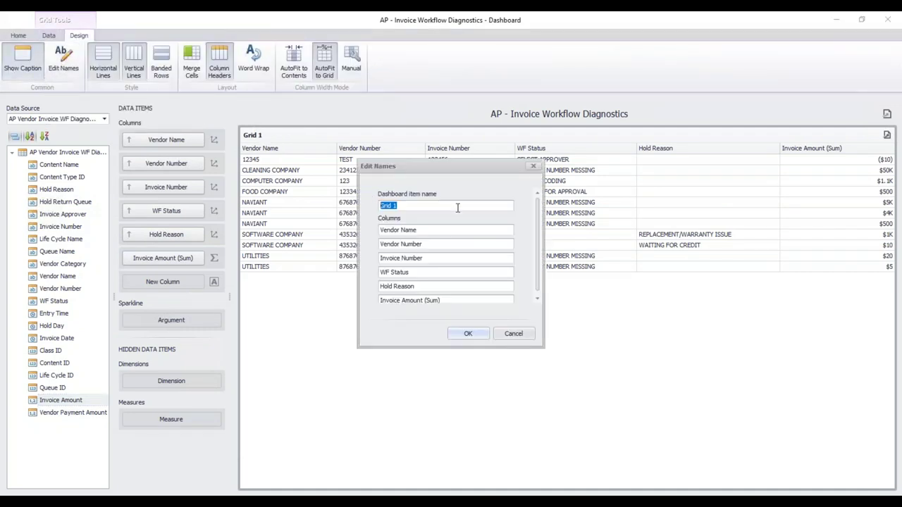
type("List View of All Invoices in WF")
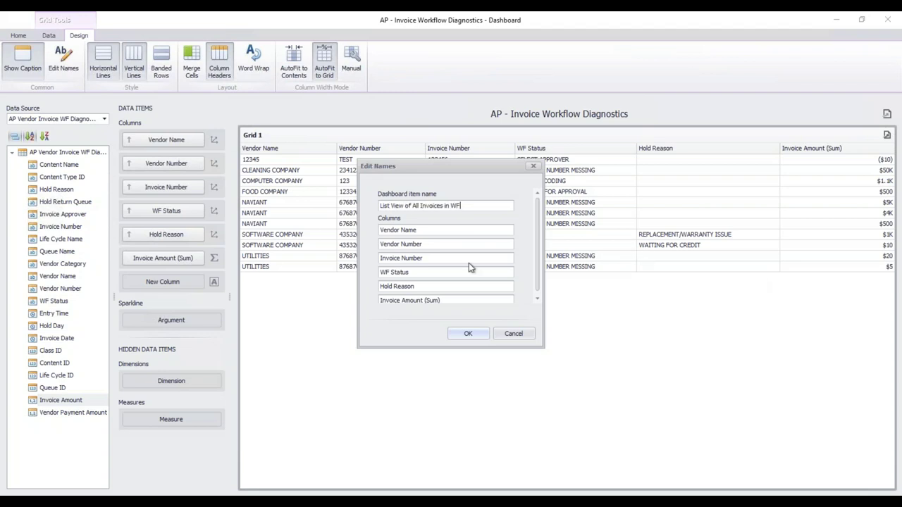
left_click(465, 334)
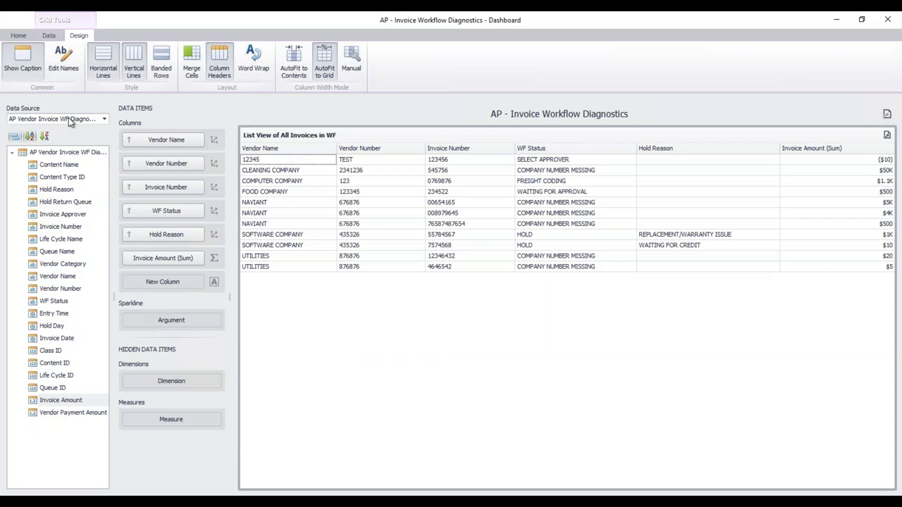
Add a pie chart with the Life Cycle Name count as value and Queue Name as argument, and inspect its slices.
left_click(48, 37)
left_click(19, 35)
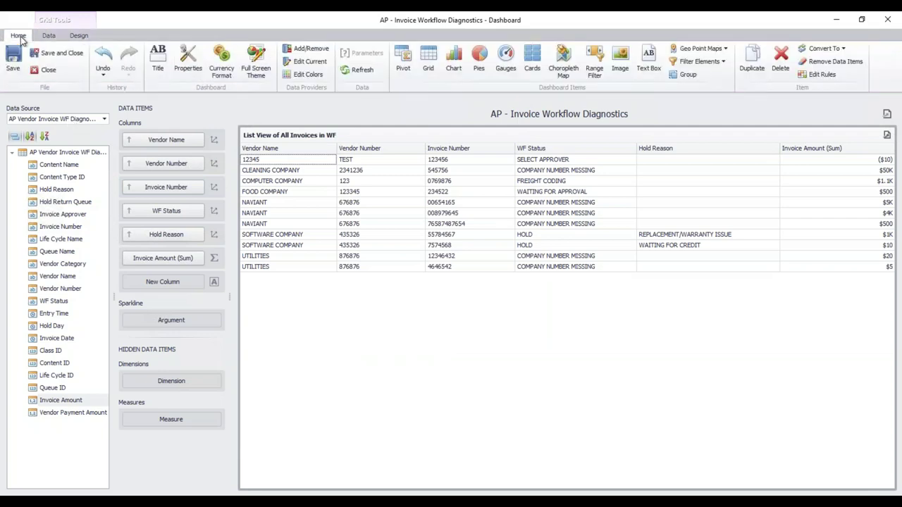
left_click(479, 58)
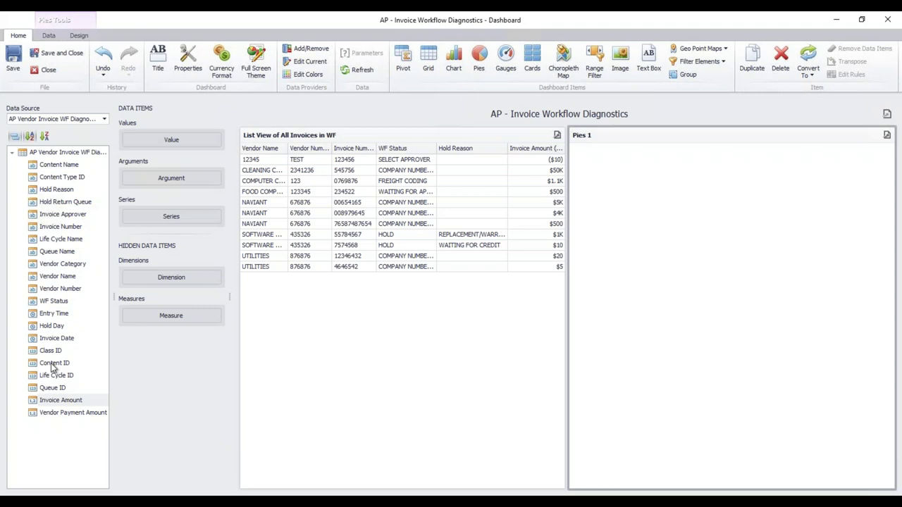
left_click_drag(61, 239, 172, 135)
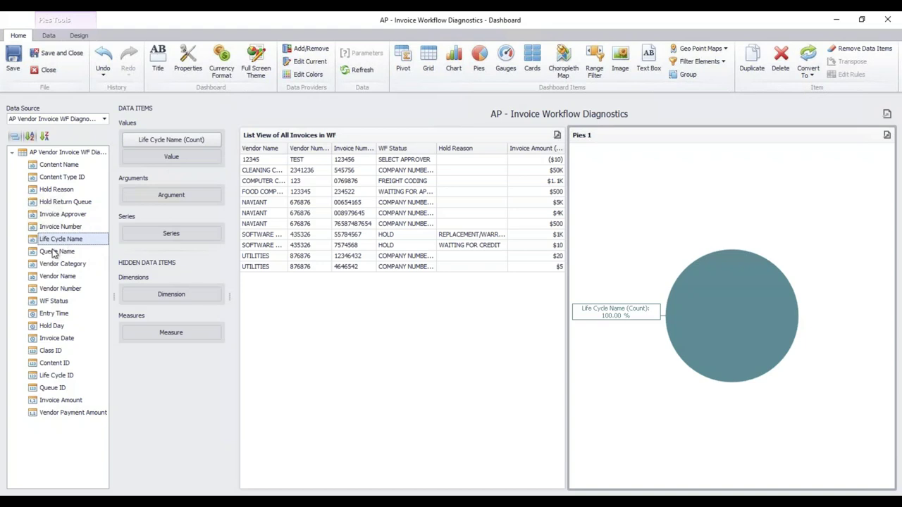
left_click_drag(55, 254, 161, 200)
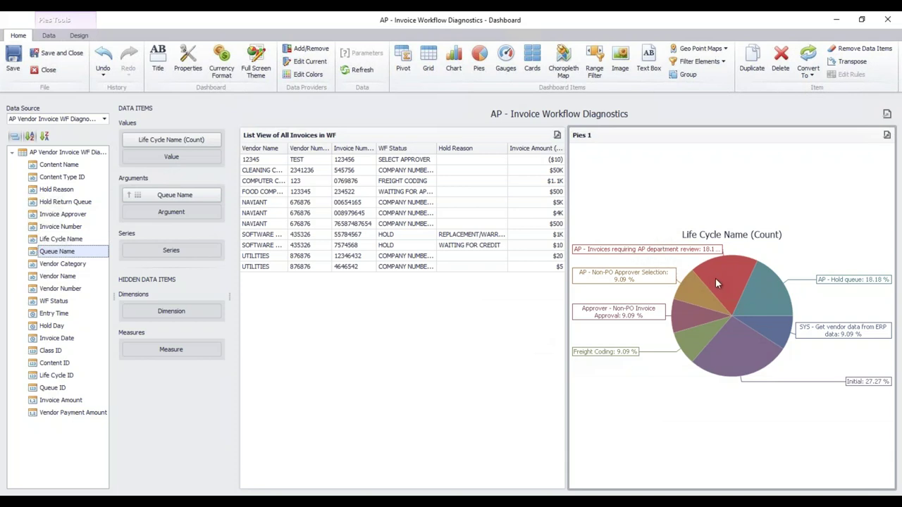
mouse_move(716, 280)
mouse_move(780, 301)
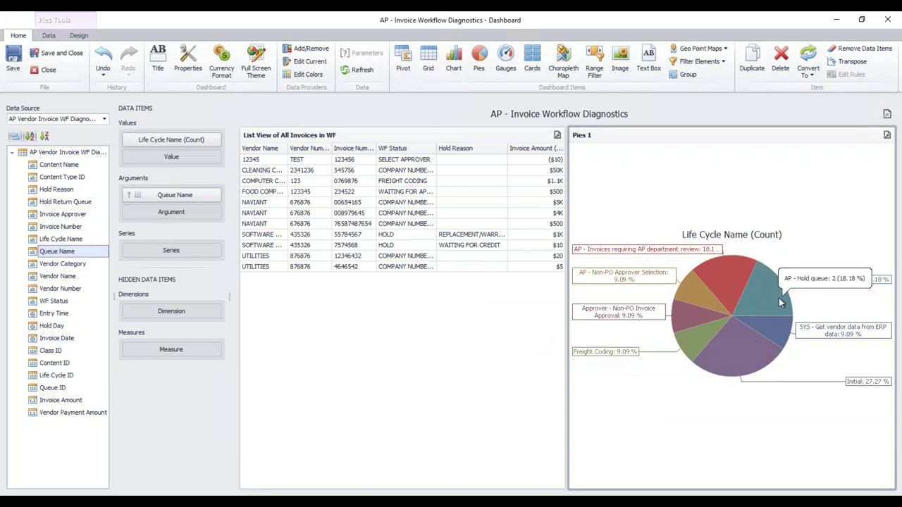
mouse_move(753, 356)
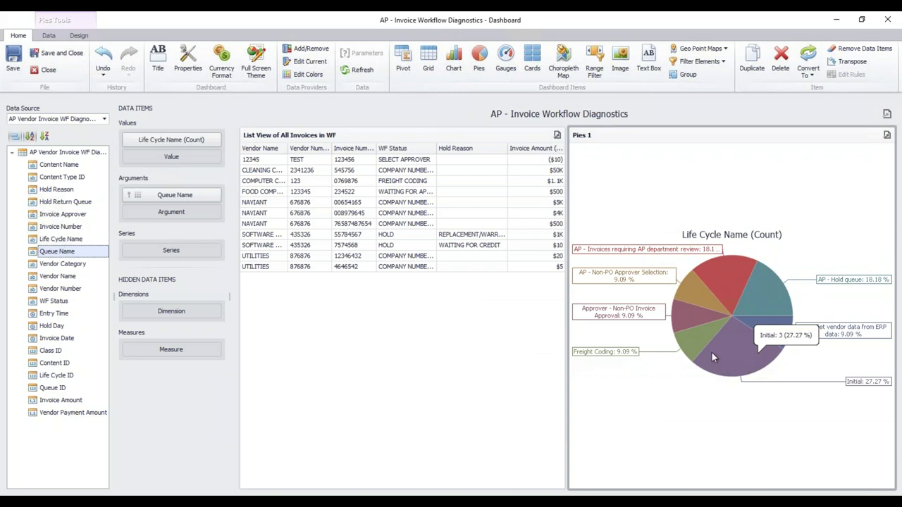
mouse_move(757, 282)
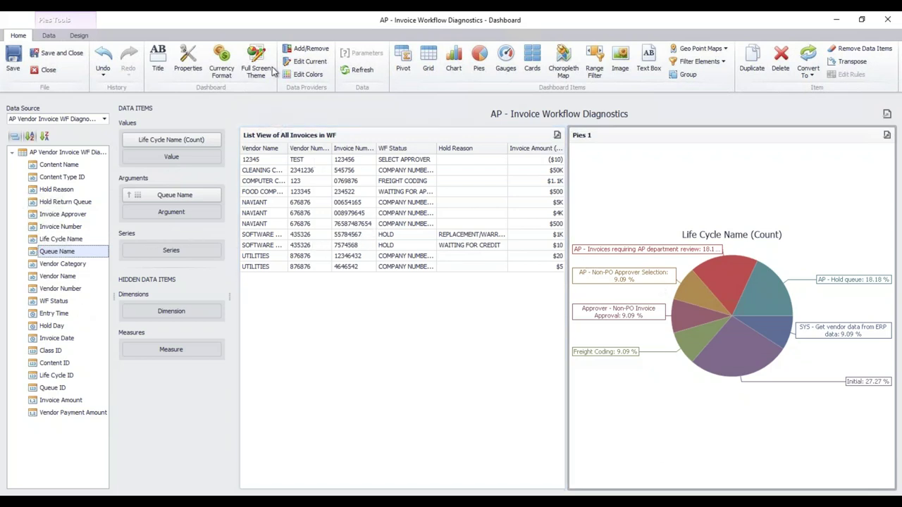
Add a chart spanning the full width above the grid and pie, plotting the Invoice Number count by Vendor Name.
left_click(454, 62)
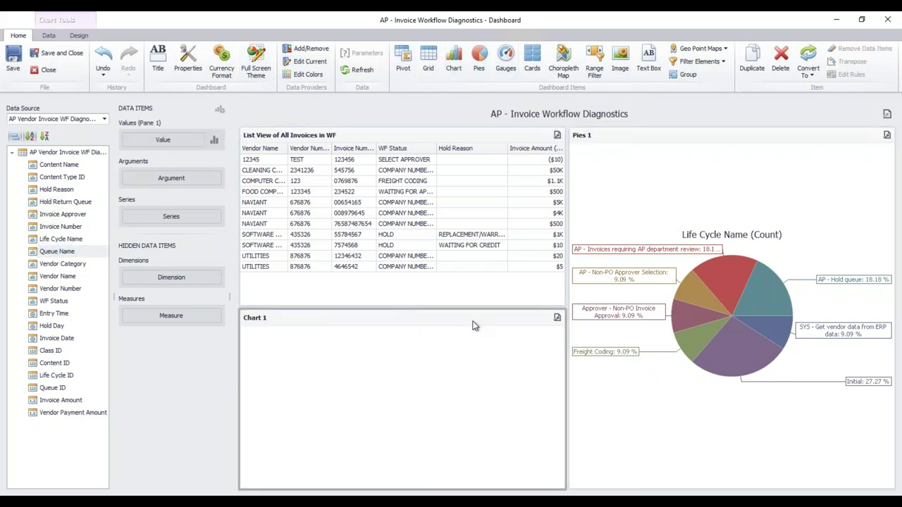
left_click_drag(471, 324, 539, 127)
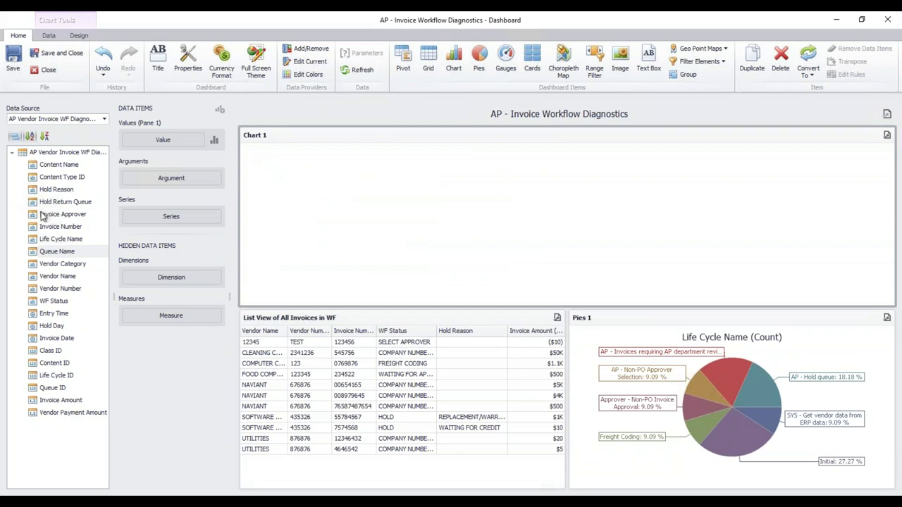
mouse_move(54, 233)
left_mouse_down()
mouse_move(79, 230)
mouse_move(148, 182)
mouse_move(164, 139)
left_mouse_up()
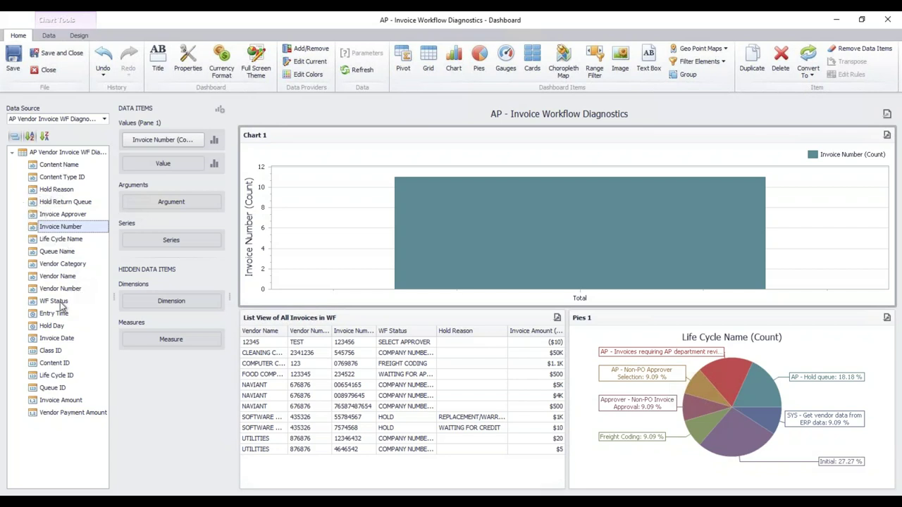
left_click_drag(49, 279, 148, 205)
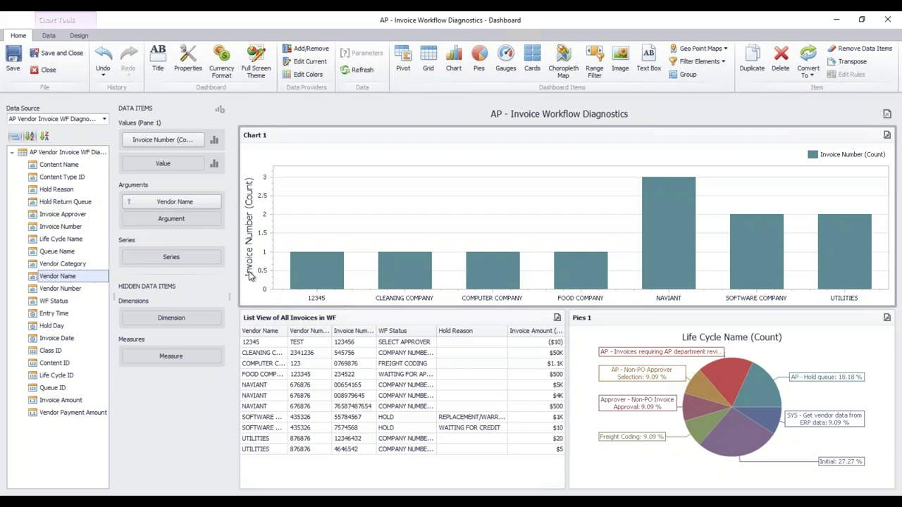
mouse_move(302, 282)
mouse_move(848, 254)
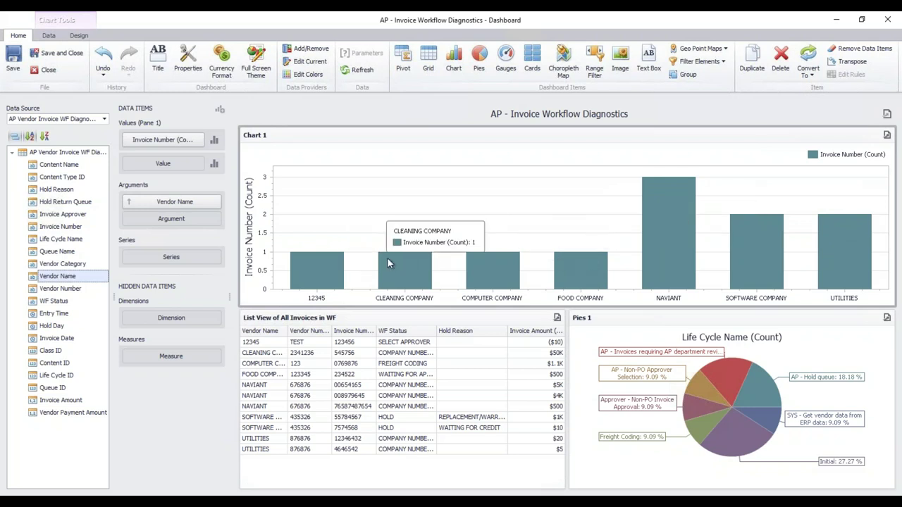
mouse_move(326, 270)
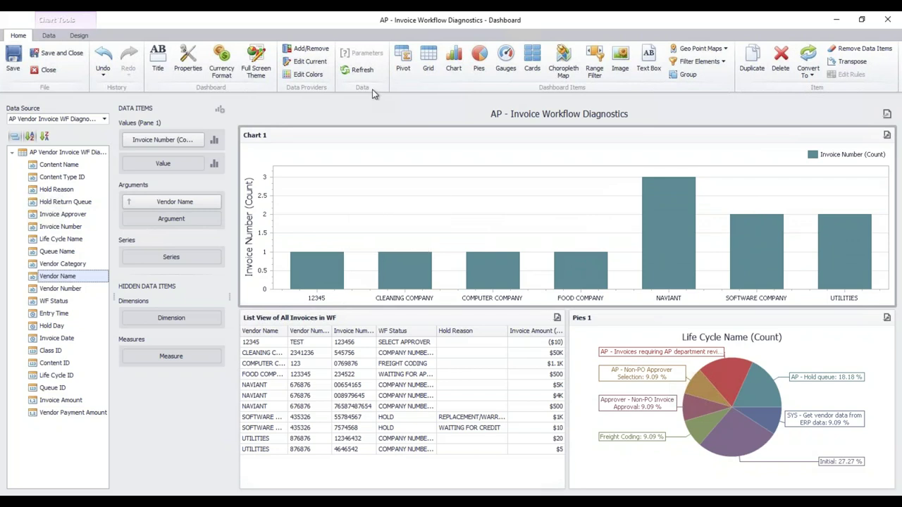
Save and close the new dashboard, and open AP - Invoice WF Dashboard from the Dashboard Gallery.
left_click(58, 55)
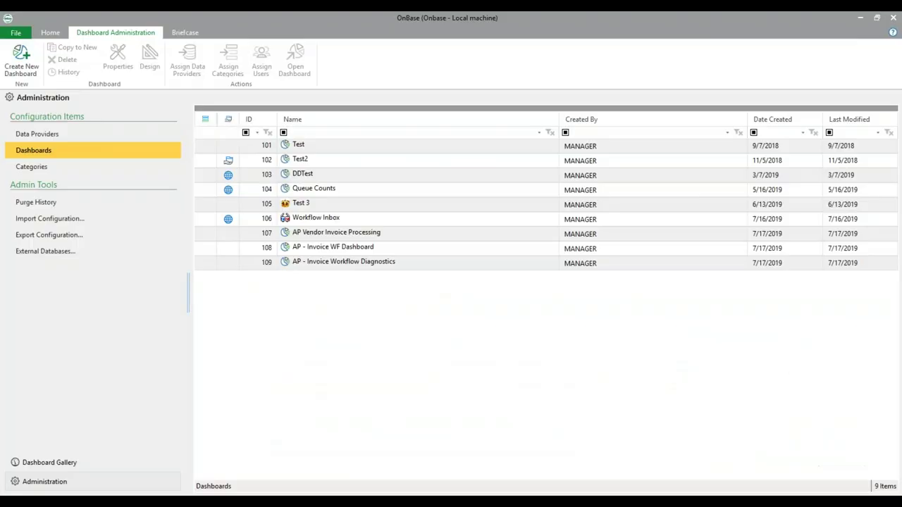
left_click(46, 464)
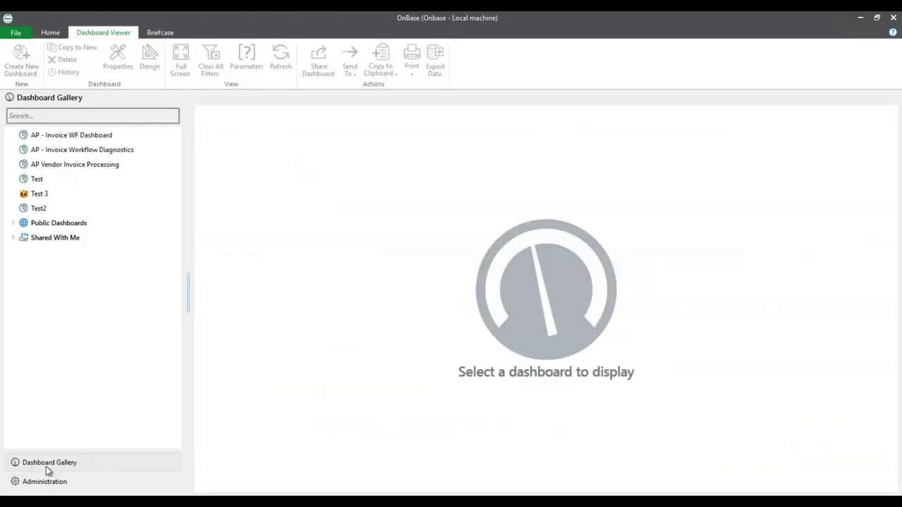
left_click(70, 136)
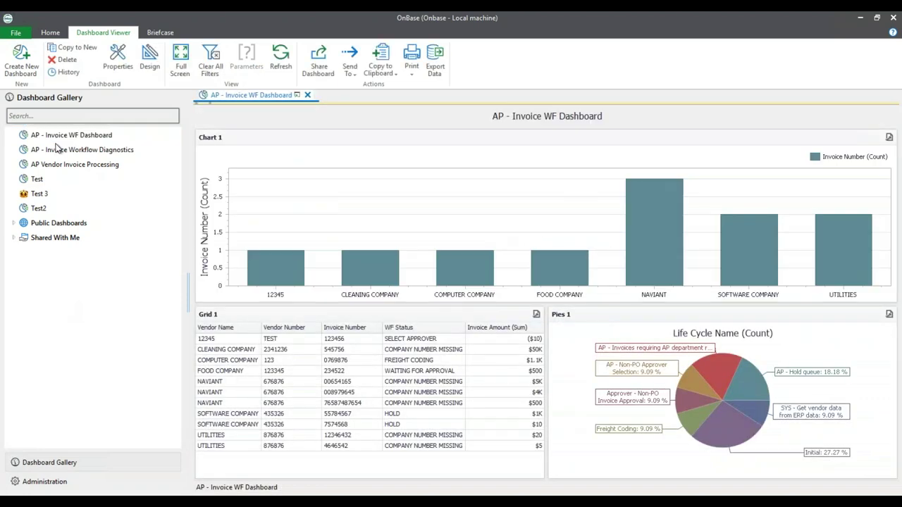
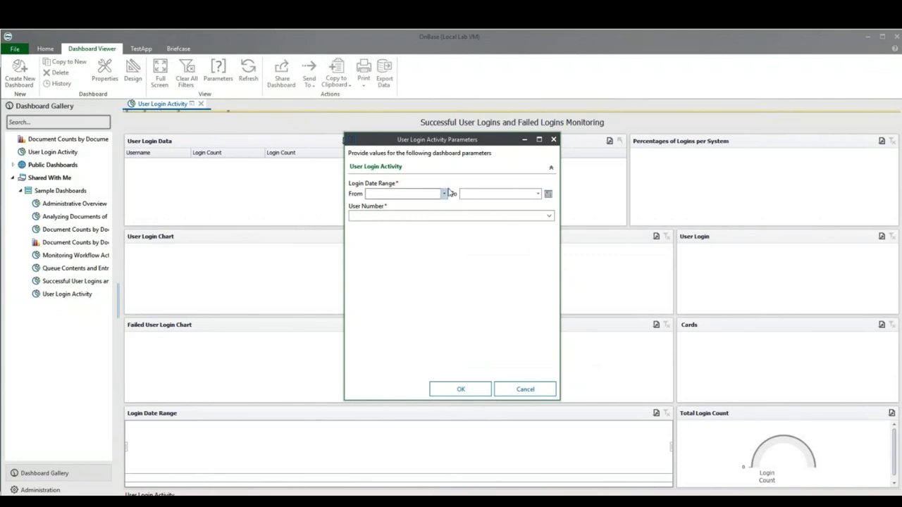
Run the User Login Activity dashboard for logins from 9/1/2017 to 9/30/2017 with User Number set to <<ALL>>.
left_click(445, 195)
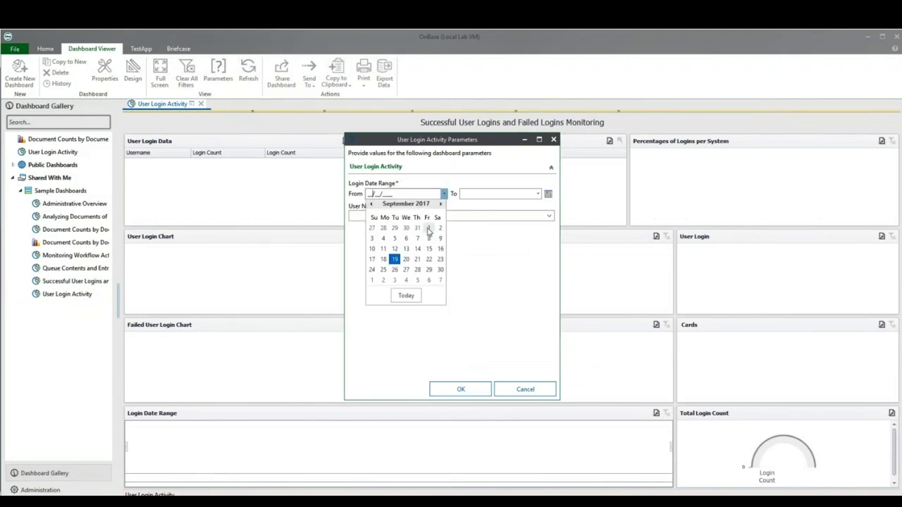
left_click(430, 230)
left_click(537, 194)
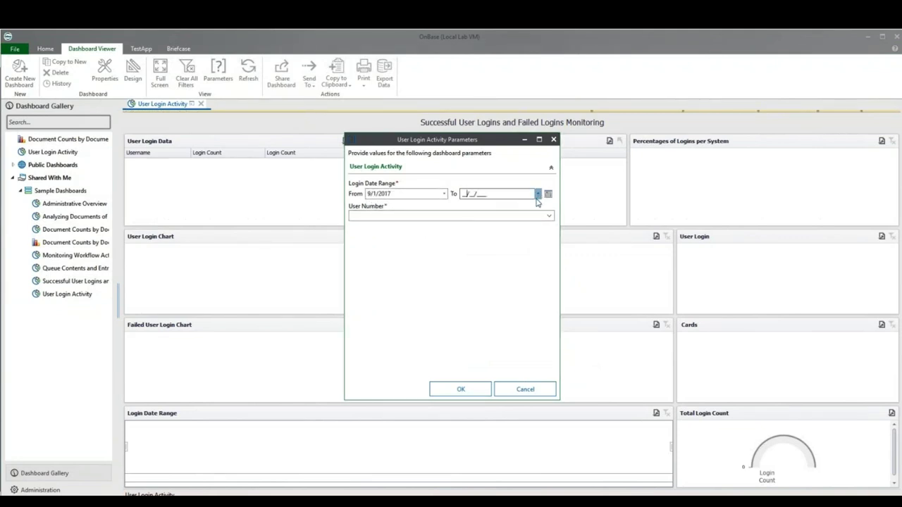
left_click(535, 271)
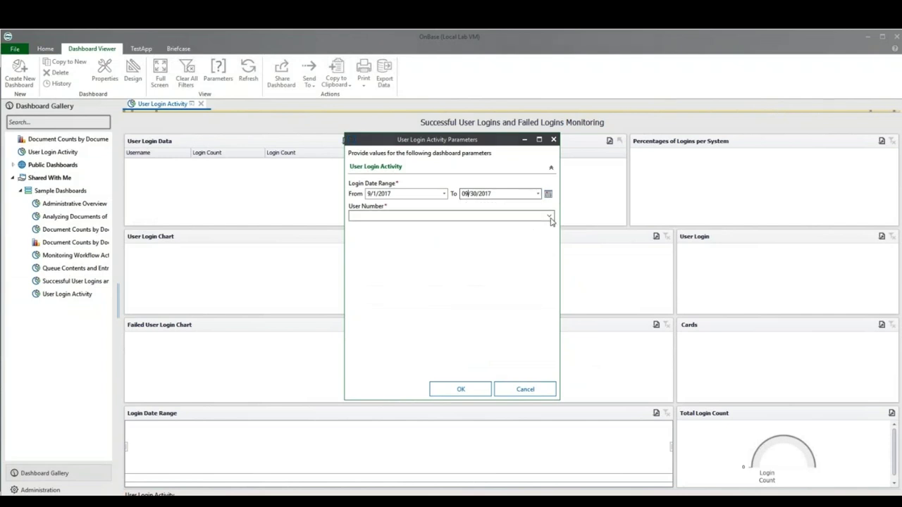
left_click(550, 217)
left_click(370, 132)
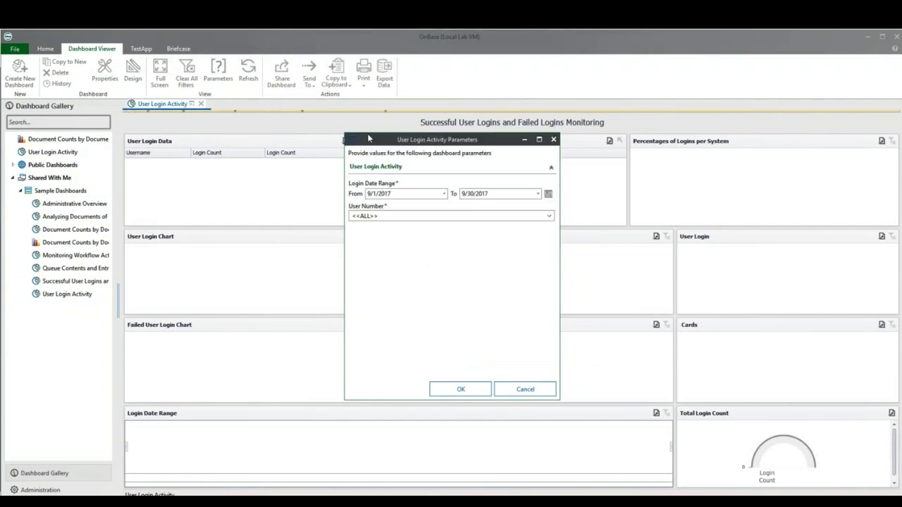
left_click(454, 391)
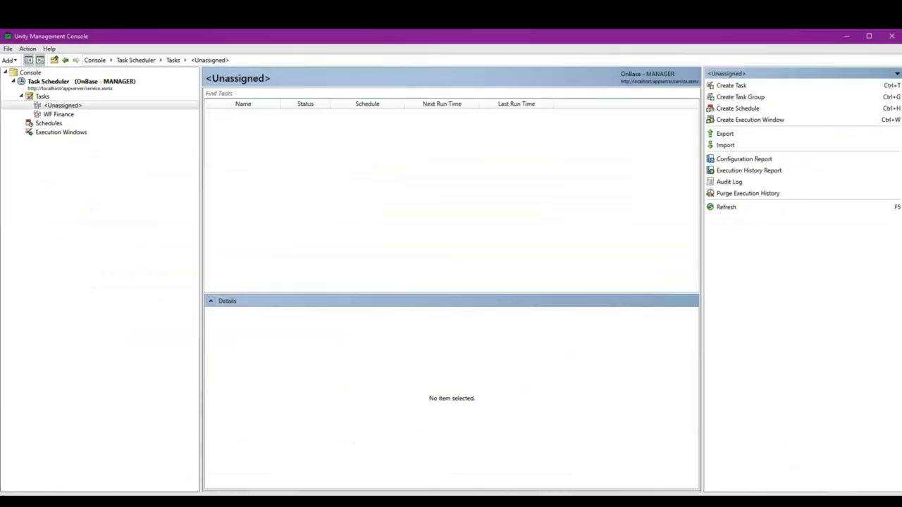
In Unity Management Console, create a task group named "Dash Boards" under the Task Scheduler's Tasks.
left_click(40, 96)
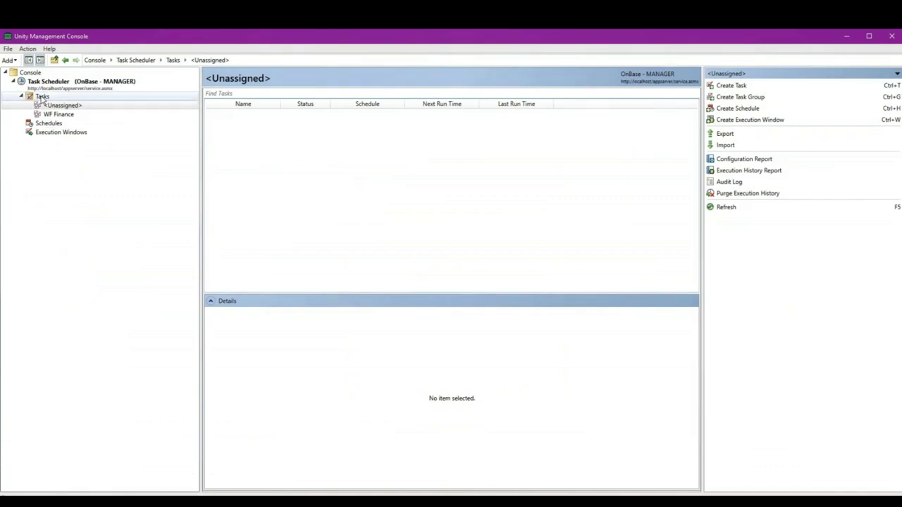
right_click(40, 96)
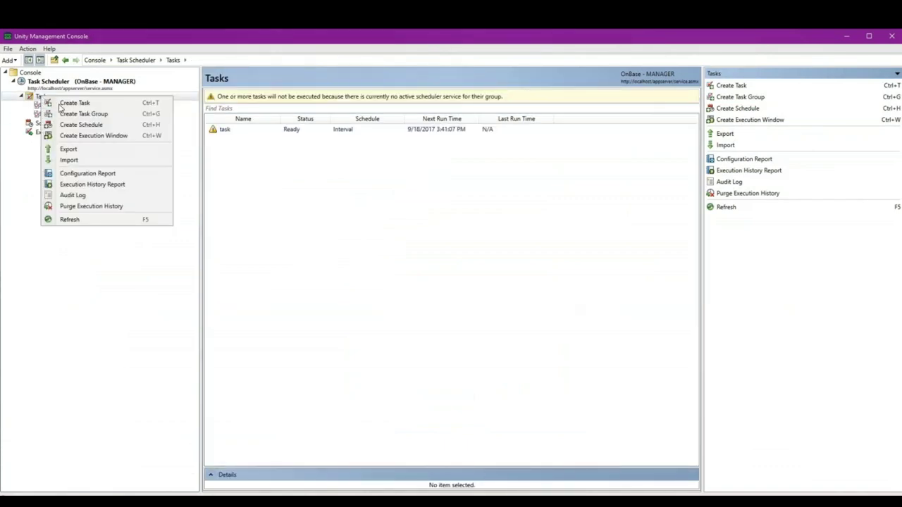
left_click(82, 116)
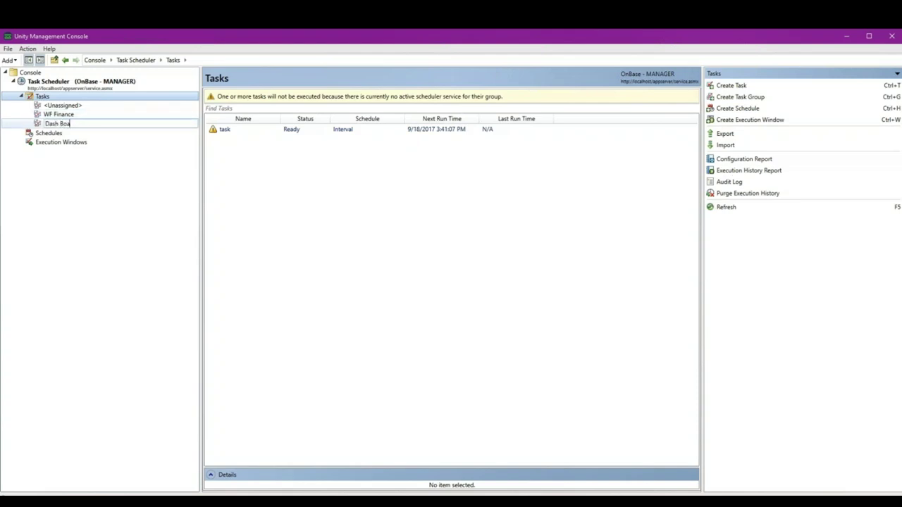
type("Dash Boards")
key("Return")
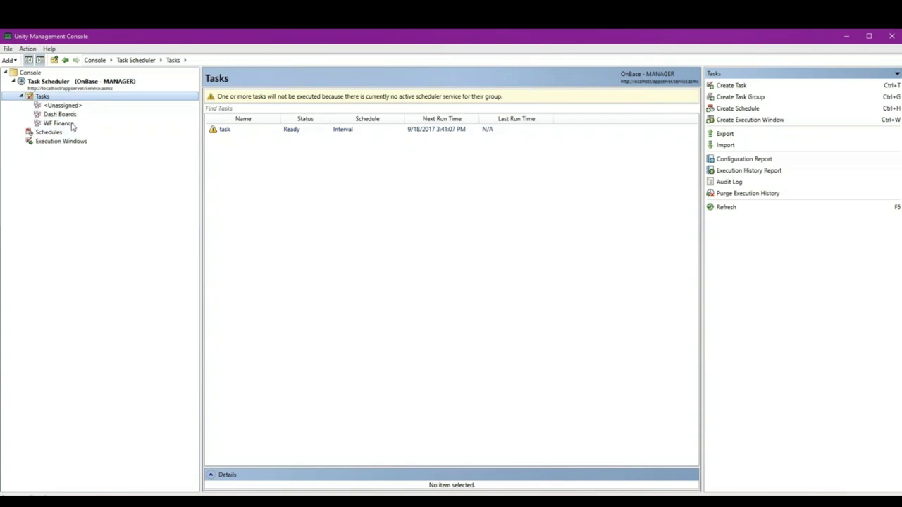
Start a new task named "Login Activity" and assign it to the Dash Boards task group.
left_click(59, 114)
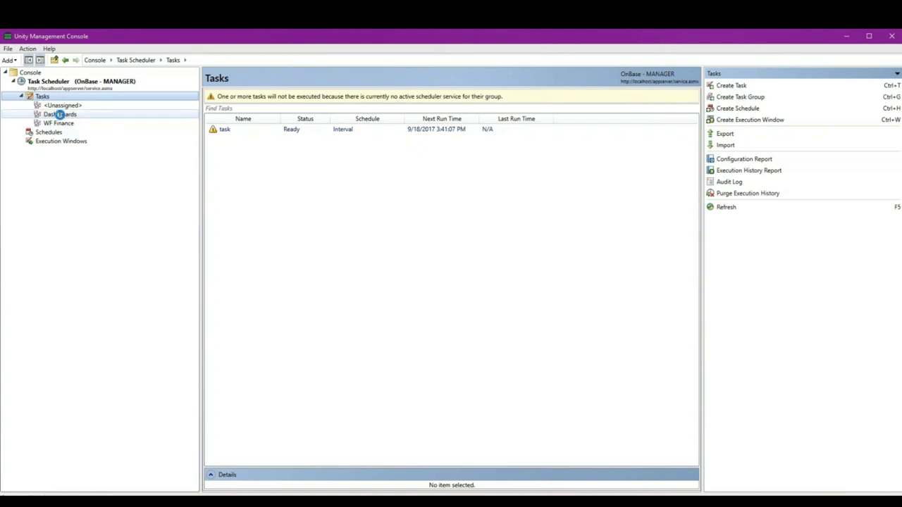
left_click(730, 86)
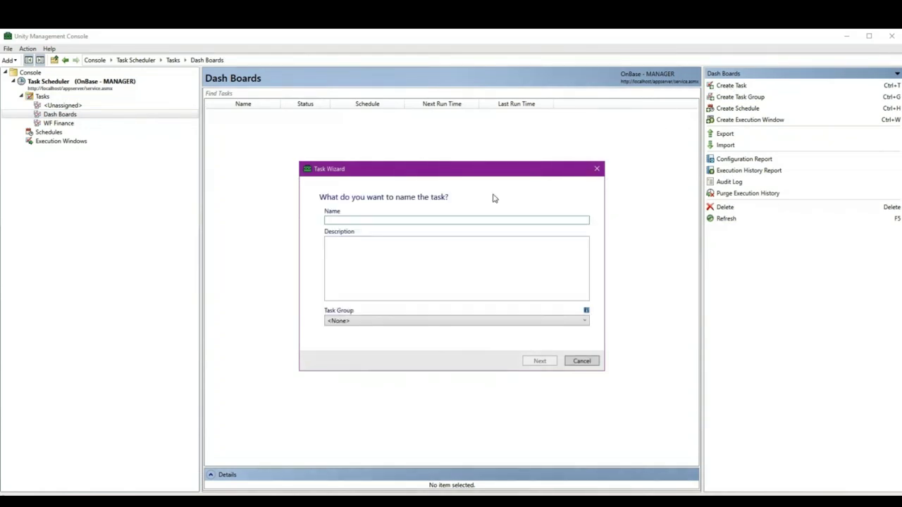
type("Login Activity")
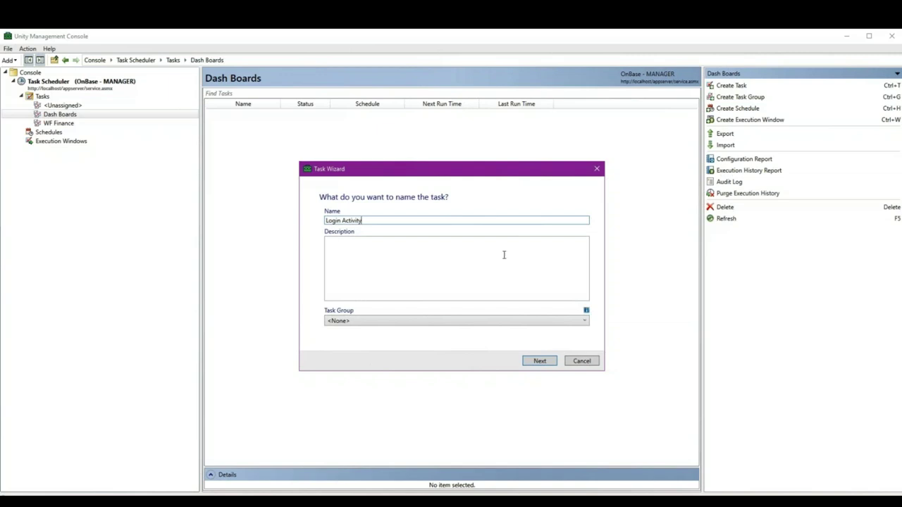
left_click(587, 322)
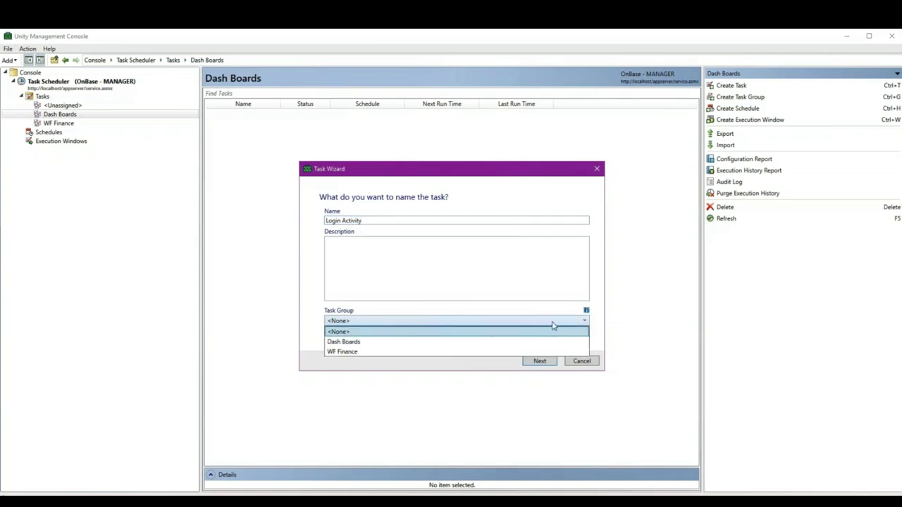
left_click(347, 344)
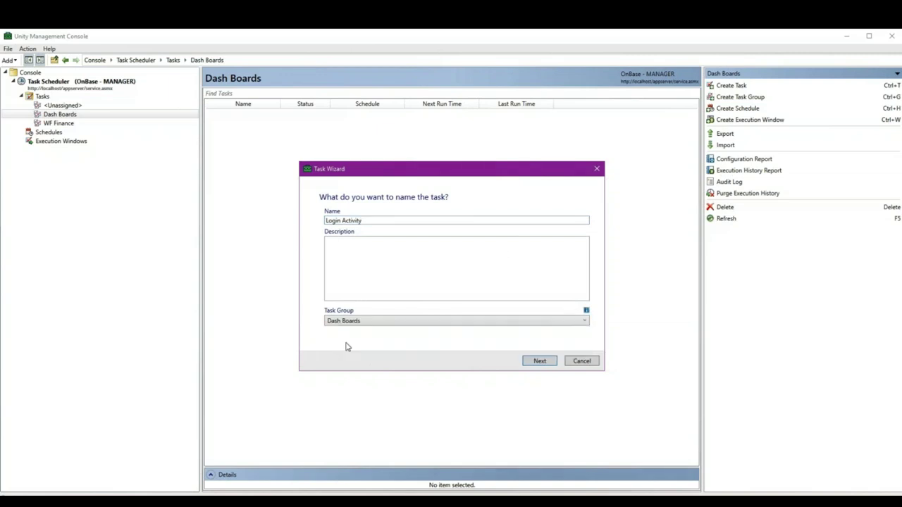
left_click(539, 361)
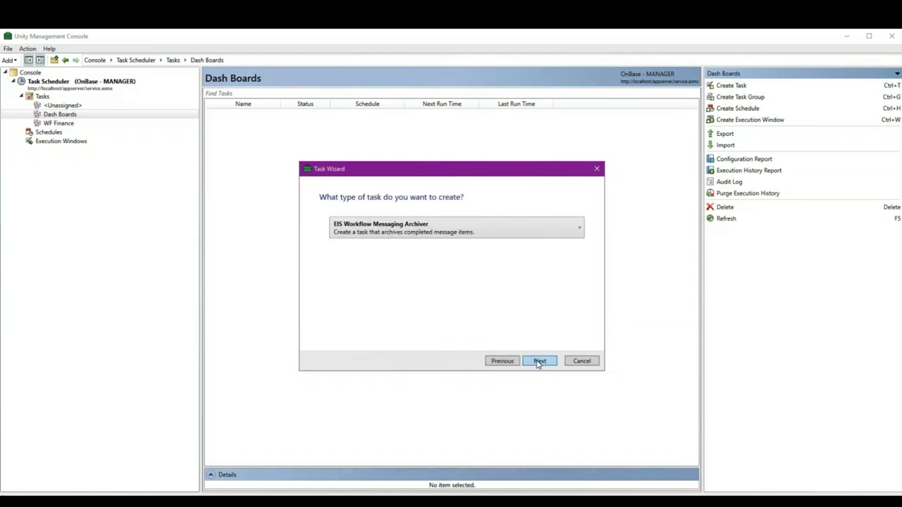
Set the task type to Reporting Dashboards Data Provider Export.
left_click(582, 232)
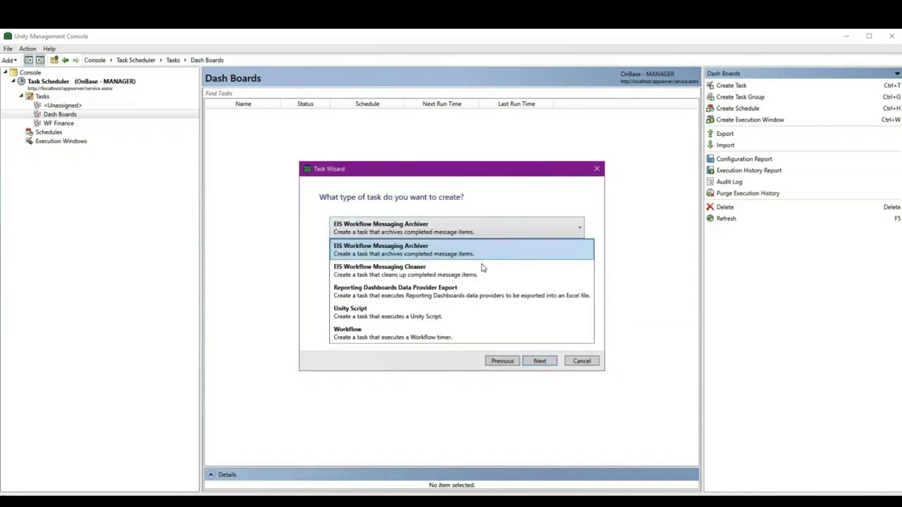
left_click(457, 292)
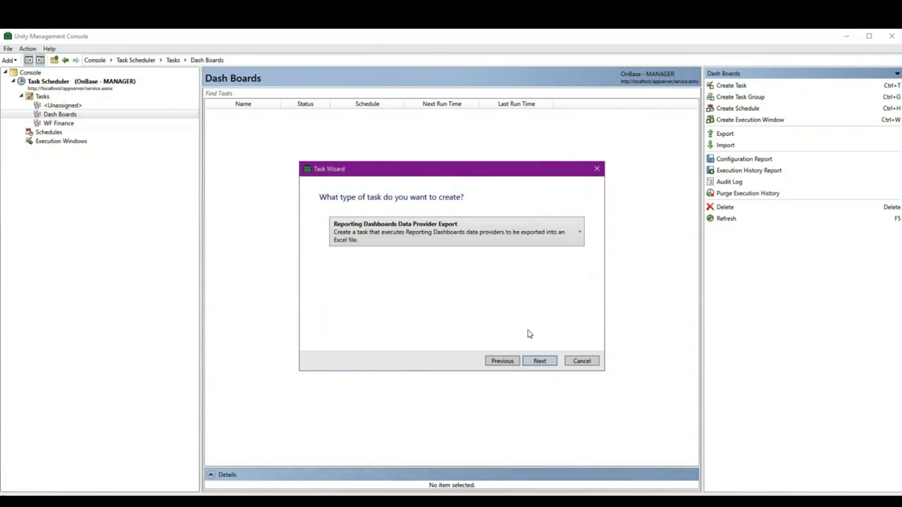
left_click(539, 361)
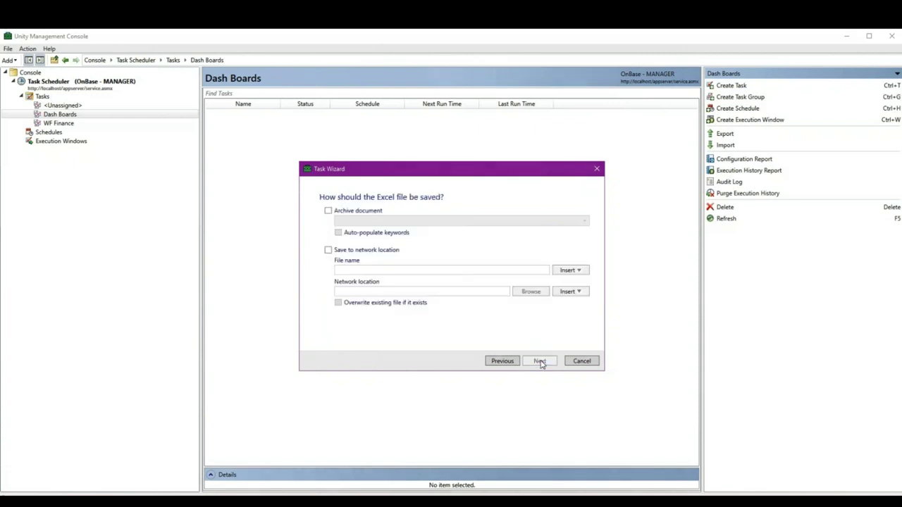
left_click(329, 211)
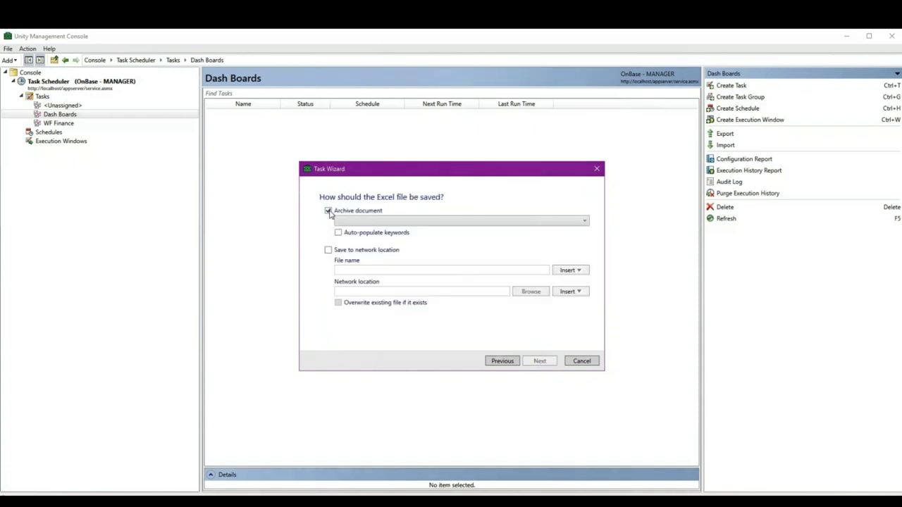
left_click(585, 224)
mouse_move(585, 237)
left_mouse_down()
mouse_move(584, 260)
mouse_move(584, 237)
left_mouse_up()
left_click(493, 198)
left_click(329, 211)
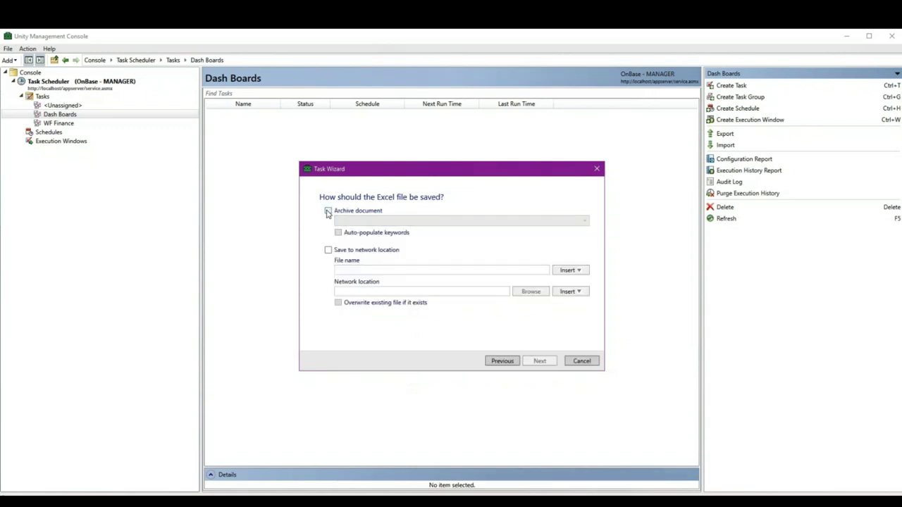
Enable saving the Excel file to a network location with the file name "As of - %CD - Login Activity.xlsx", using the current date token.
left_click(329, 251)
left_click(348, 270)
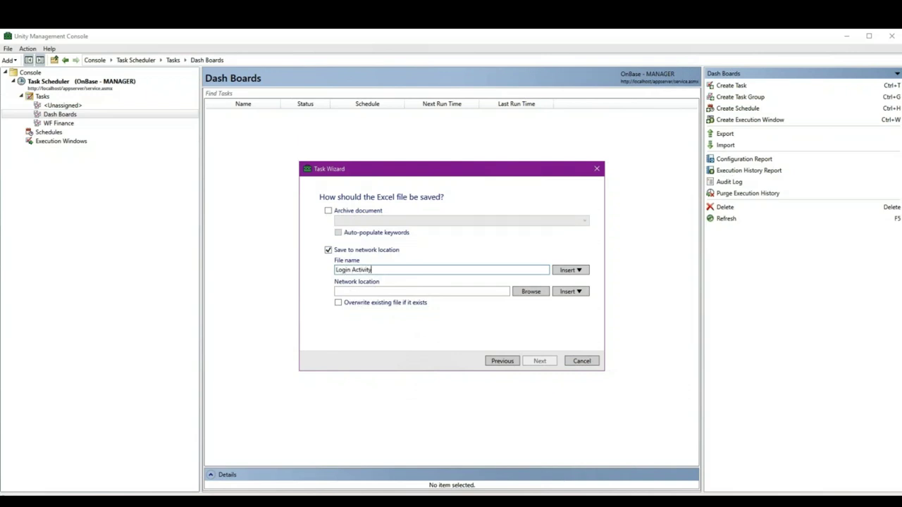
type(".xlsx")
left_click(576, 272)
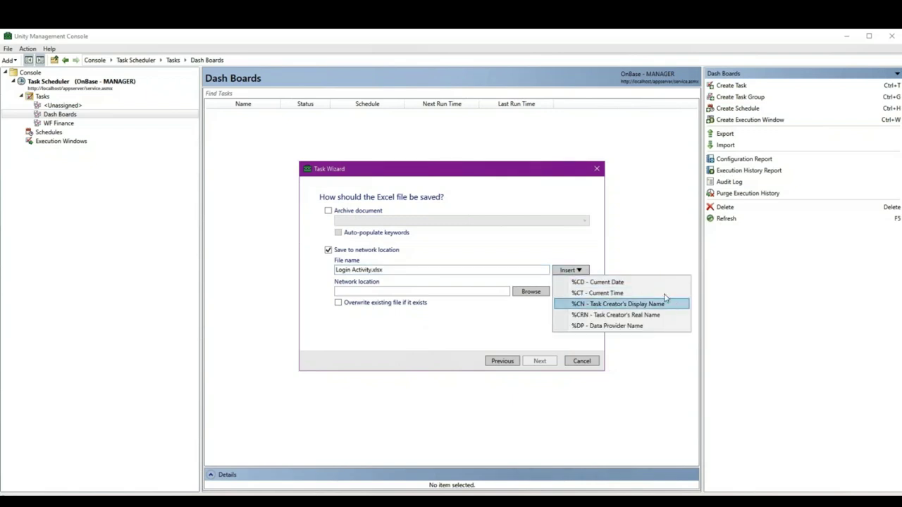
left_click(644, 284)
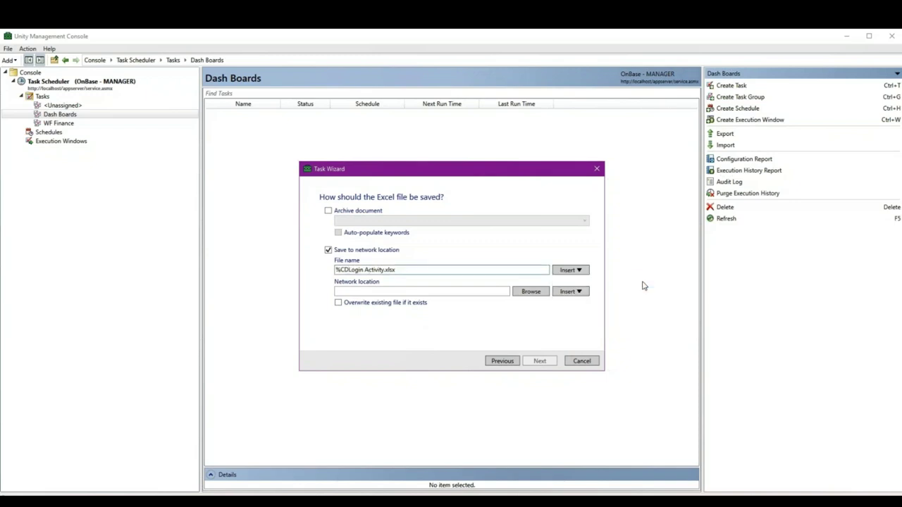
type("-")
key("Home")
type("As of -")
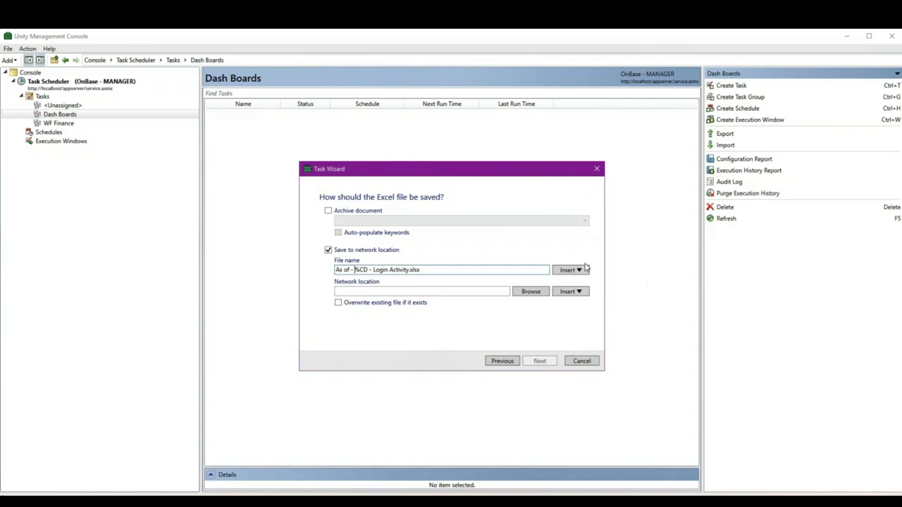
Set the export's network location to the Desktop folder and allow overwriting an existing file.
left_click(423, 290)
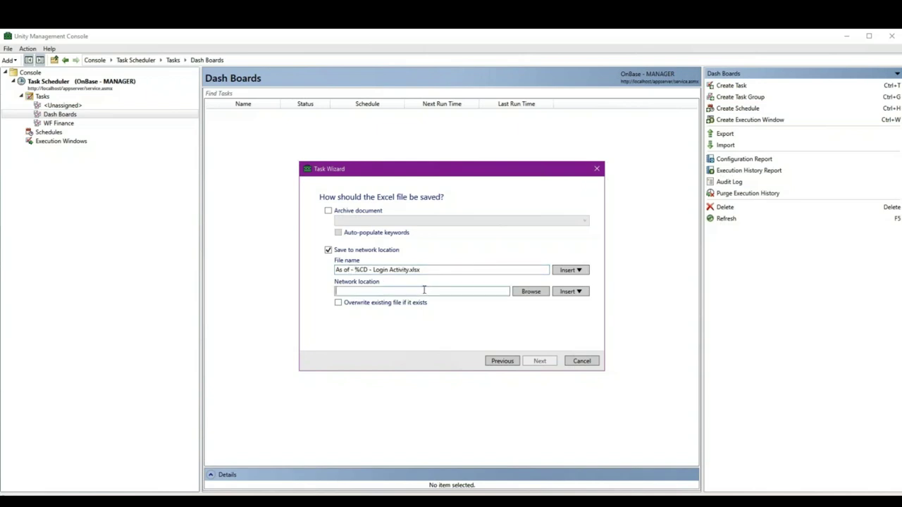
left_click(536, 294)
double_click(407, 265)
double_click(413, 264)
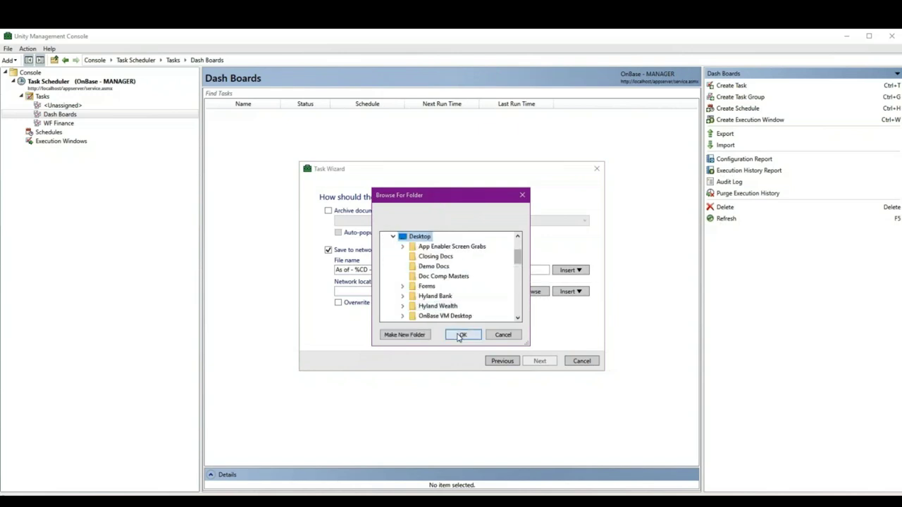
left_click(463, 335)
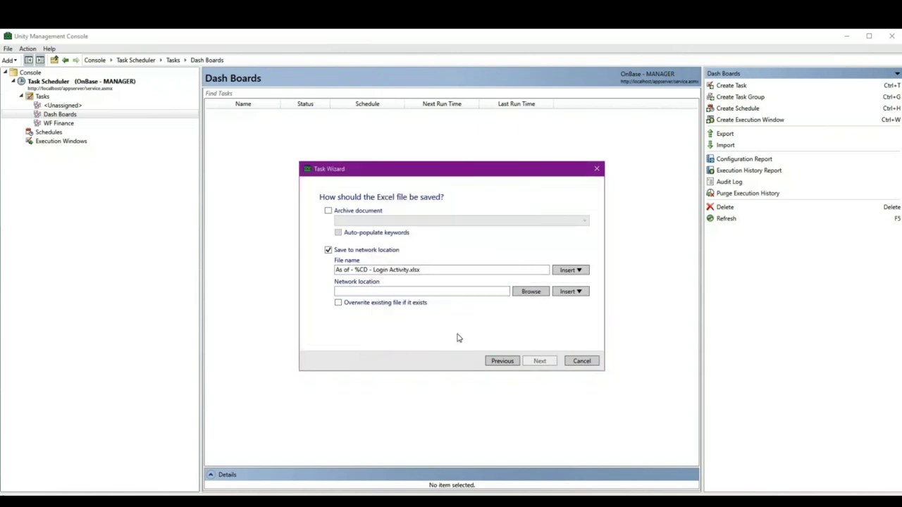
left_click(583, 293)
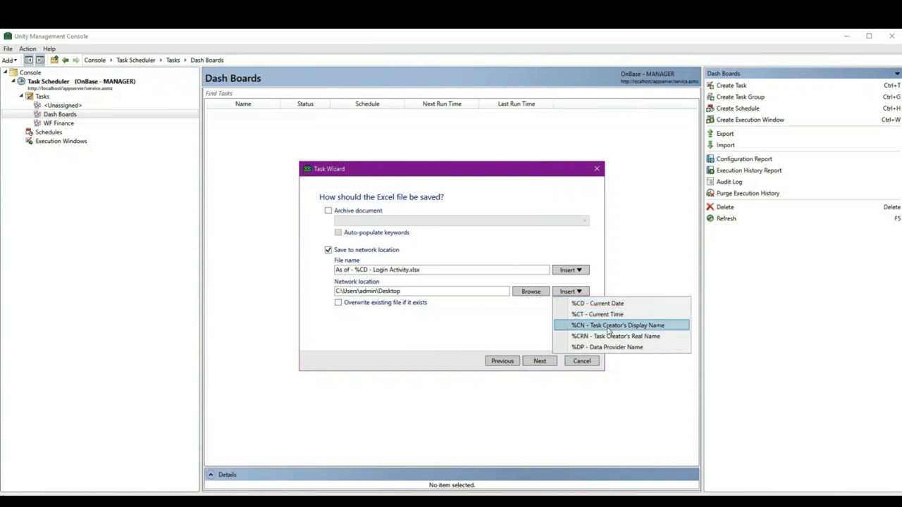
left_click(337, 302)
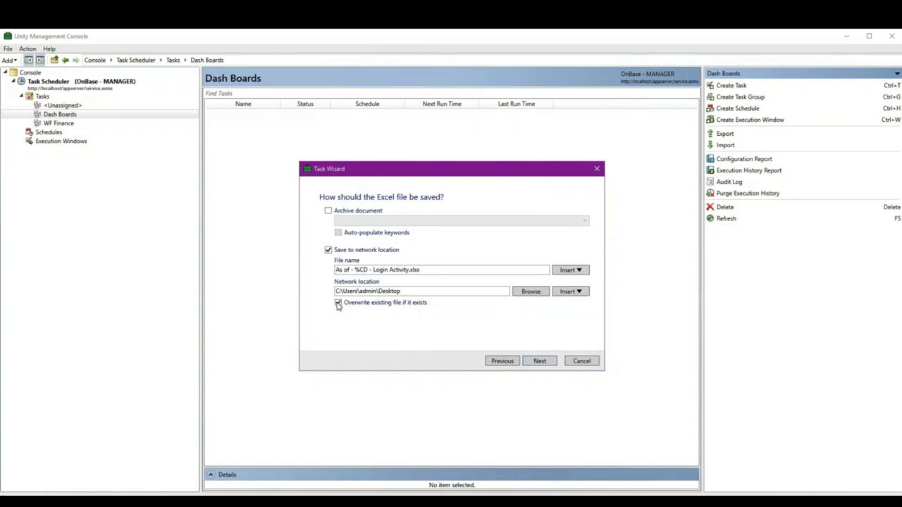
left_click(537, 362)
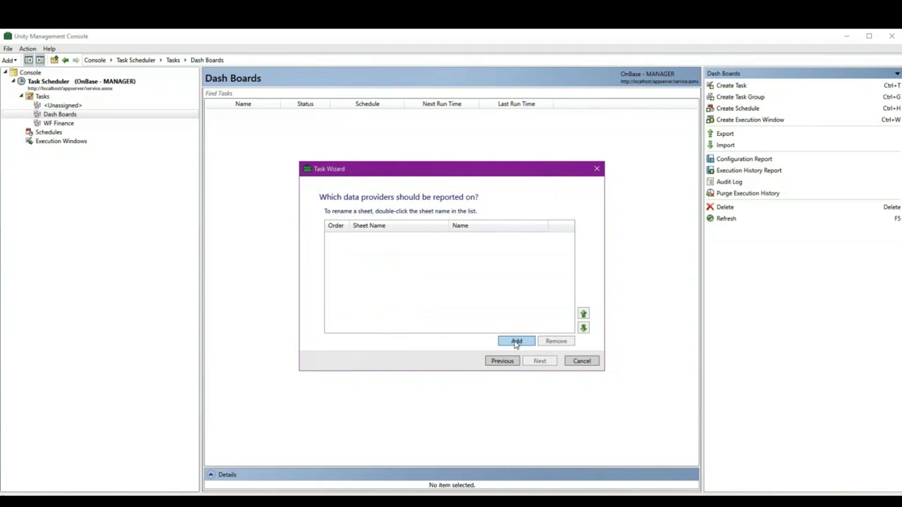
Add the User Login Activity data provider to the export task.
left_click(517, 342)
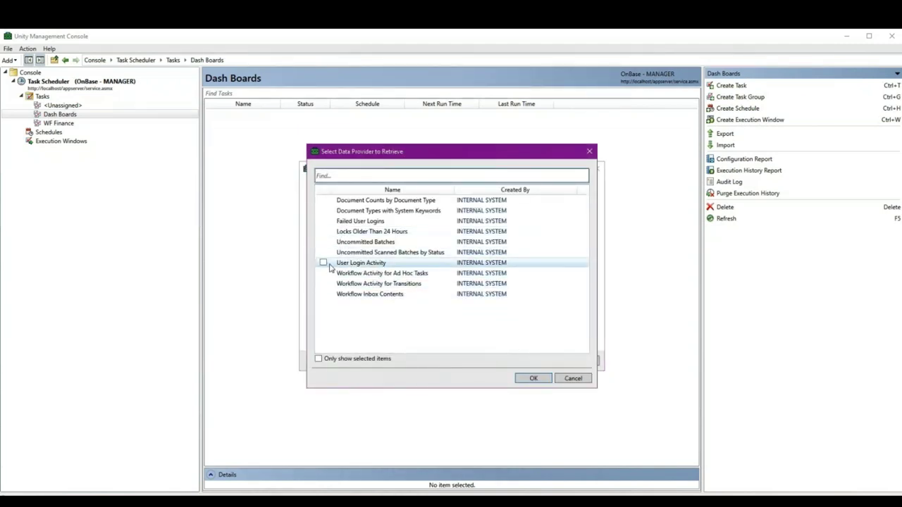
left_click(529, 380)
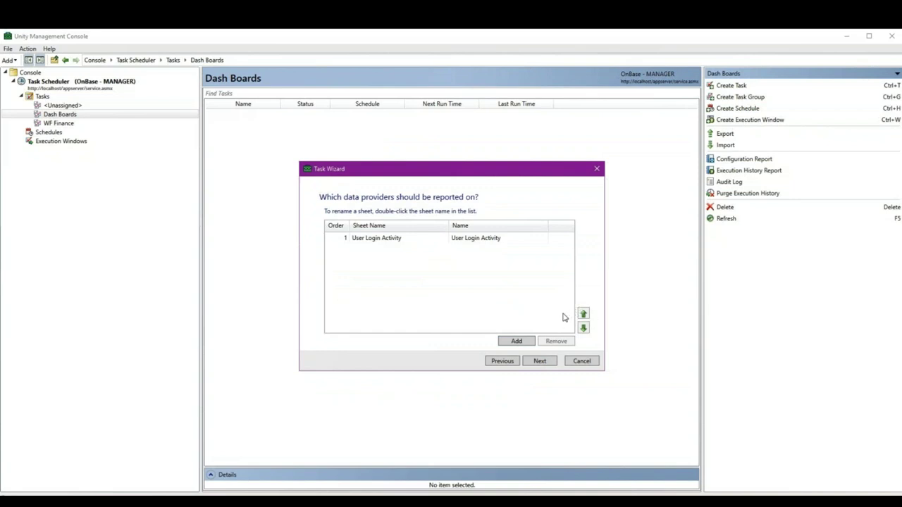
left_click(539, 361)
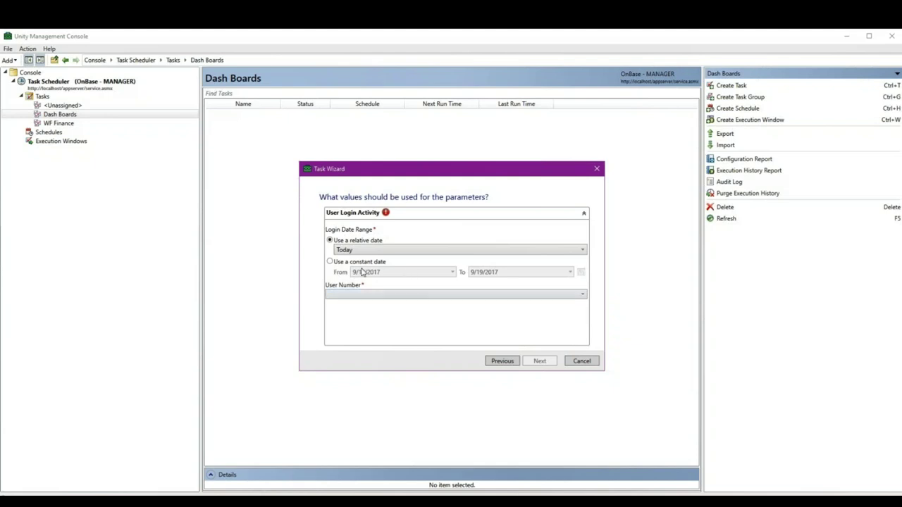
Set the task's login date range to constant dates 9/1/2017 to 9/30/2017 and the User Number to <<ALL>>.
left_click(330, 262)
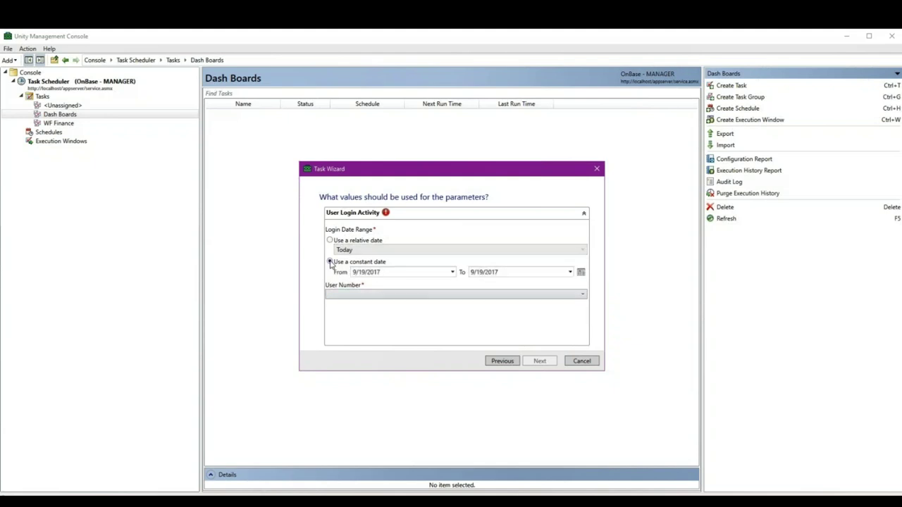
left_click(453, 272)
left_click(422, 303)
left_click(571, 272)
left_click(553, 347)
left_click(583, 294)
left_click(361, 306)
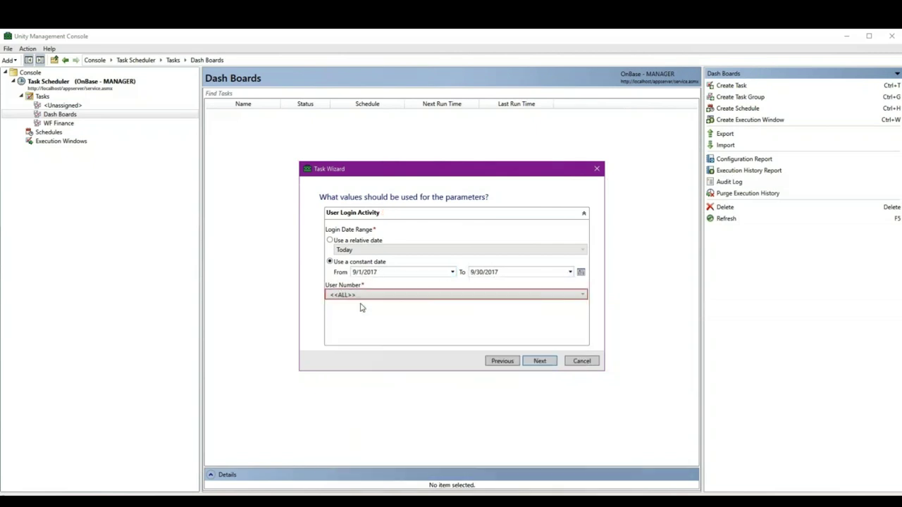
Accept the parameter values and move the logdate column to first place in the Excel file's column order.
left_click(540, 361)
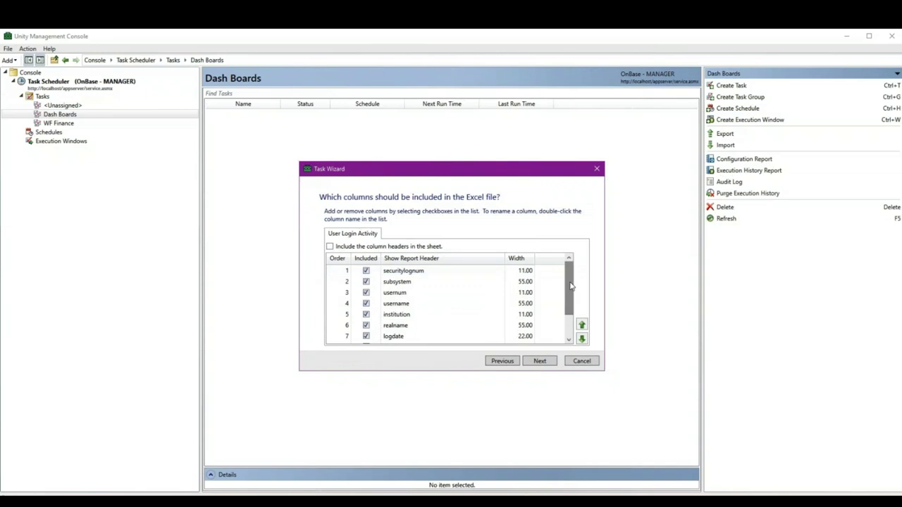
left_click(569, 340)
left_click(568, 340)
left_click(399, 317)
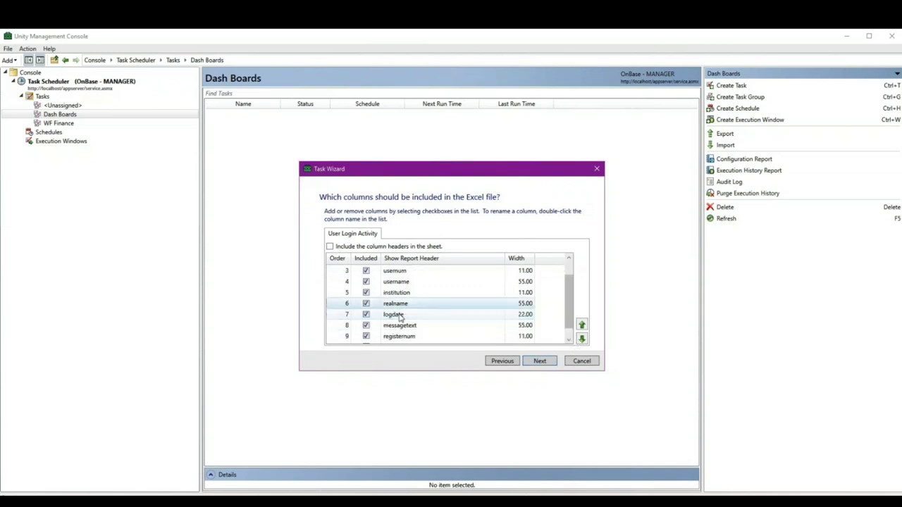
left_click(582, 325)
left_click(582, 326)
left_click(583, 325)
left_click(582, 325)
left_click(582, 325)
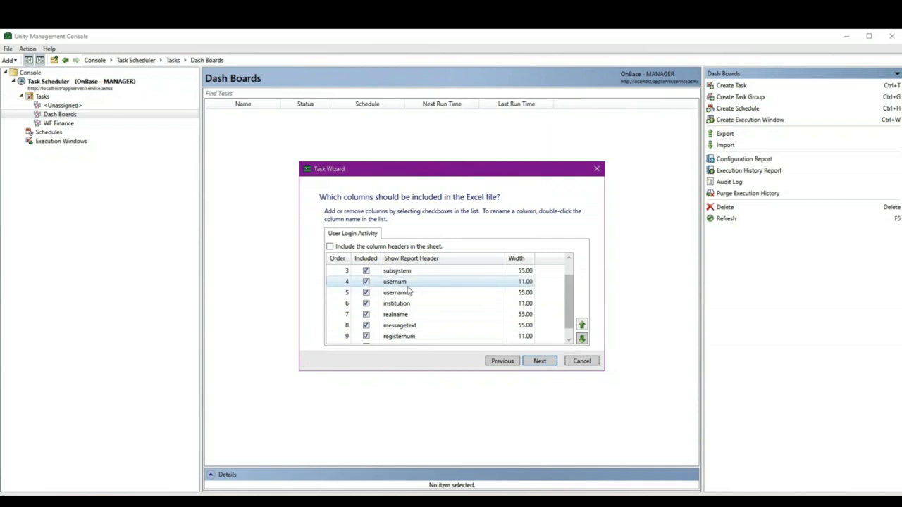
Move the username column to first place and include the column headers in the sheet.
left_click(579, 322)
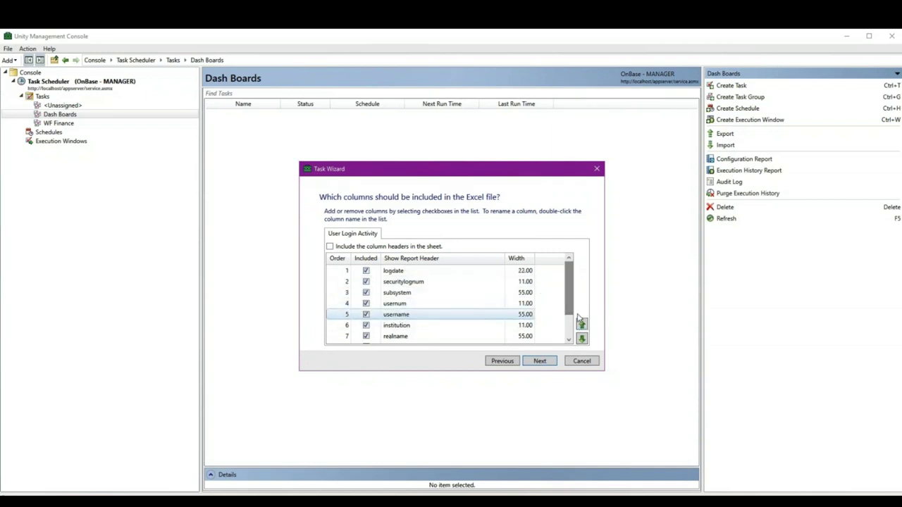
left_click(581, 324)
left_click(581, 324)
left_click(582, 323)
left_click(581, 323)
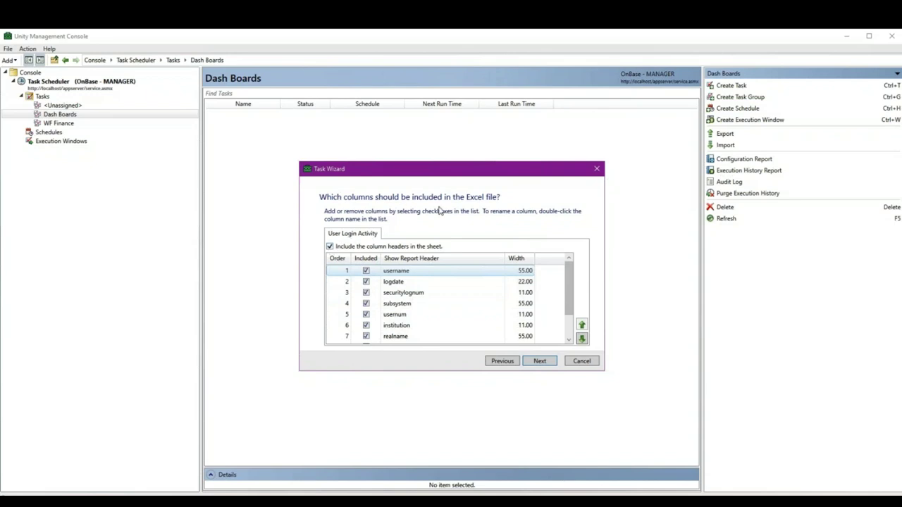
left_click(544, 362)
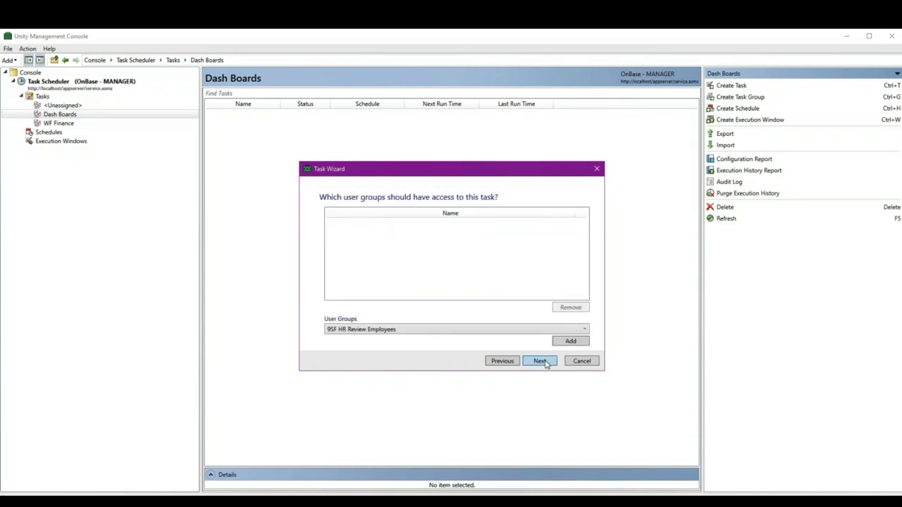
Give the ADMINISTRATOR user group access to the task.
left_click(584, 330)
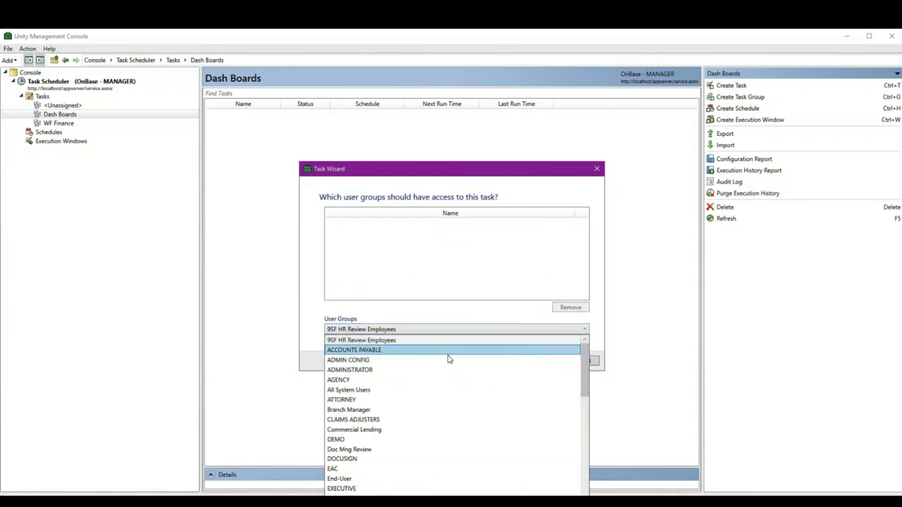
left_click(418, 369)
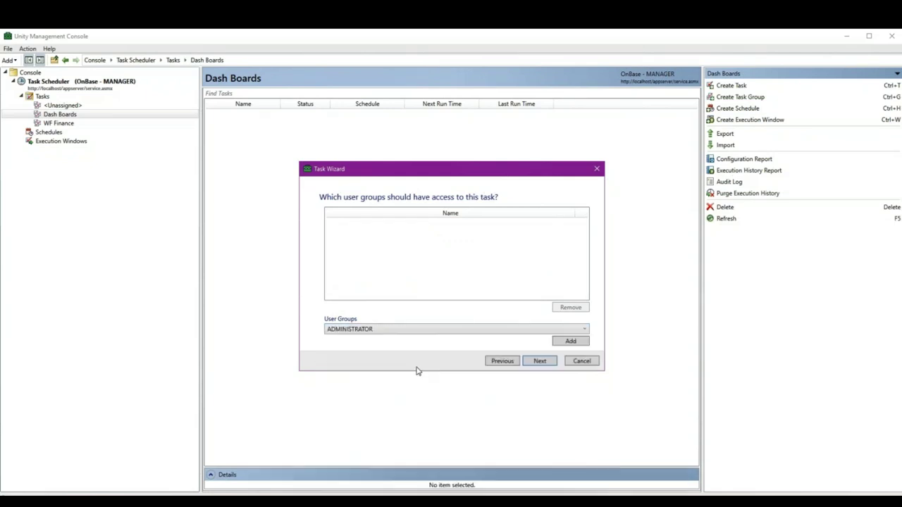
left_click(571, 342)
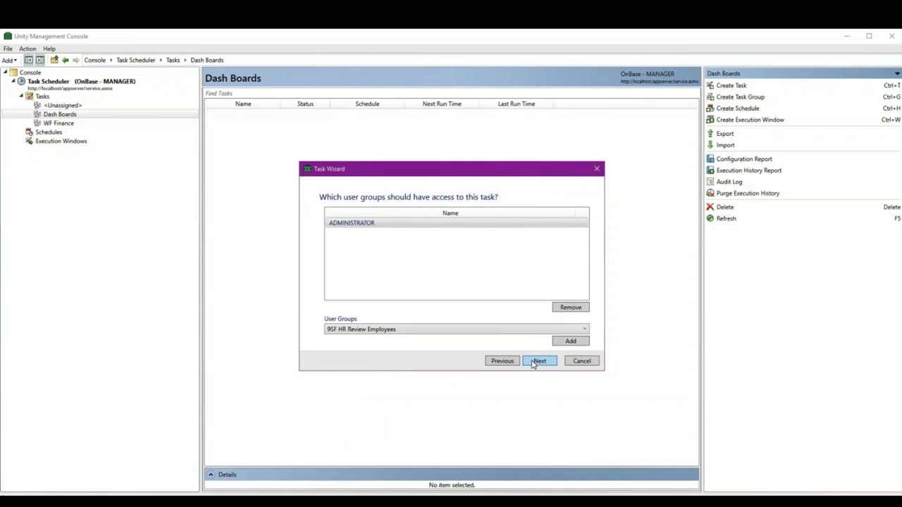
left_click(539, 362)
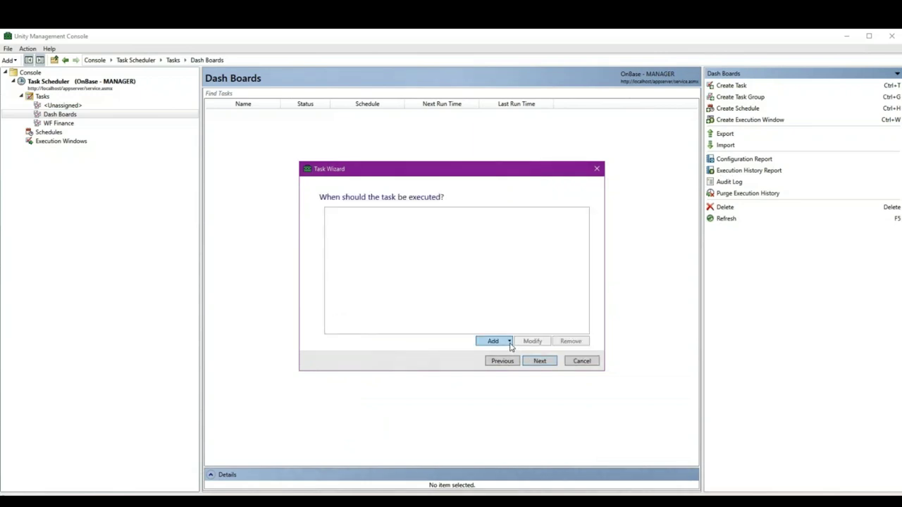
left_click(510, 343)
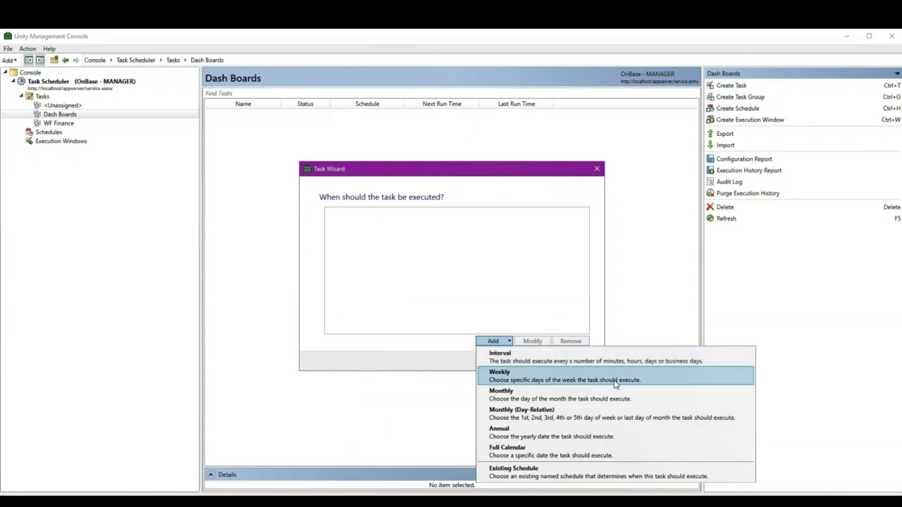
left_click(617, 411)
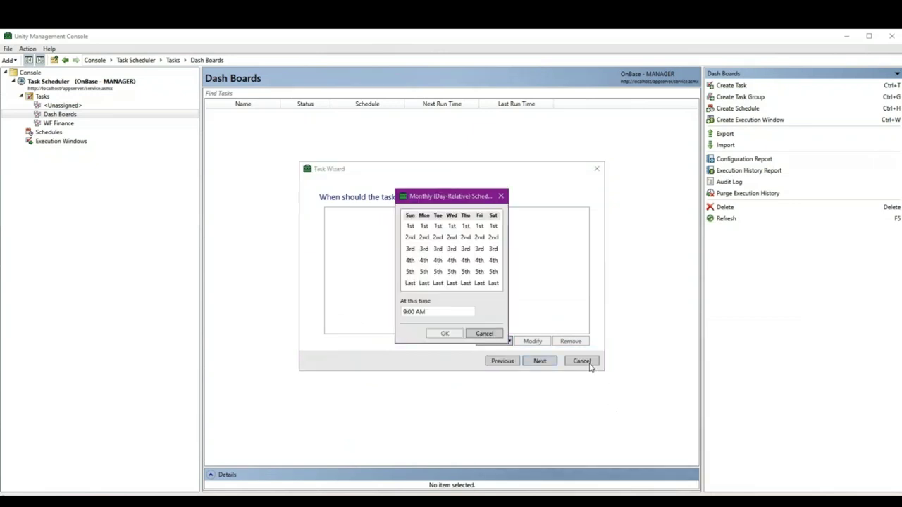
left_click(409, 226)
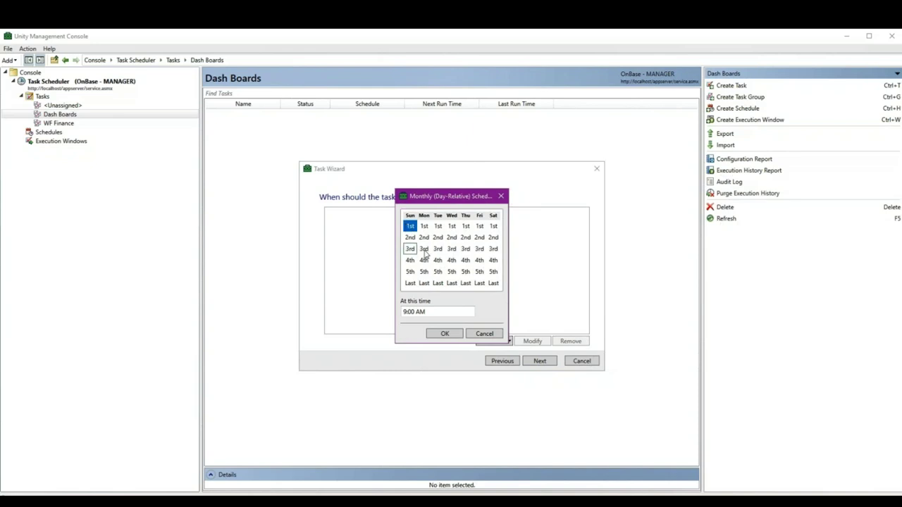
left_click(424, 250)
left_click(480, 273)
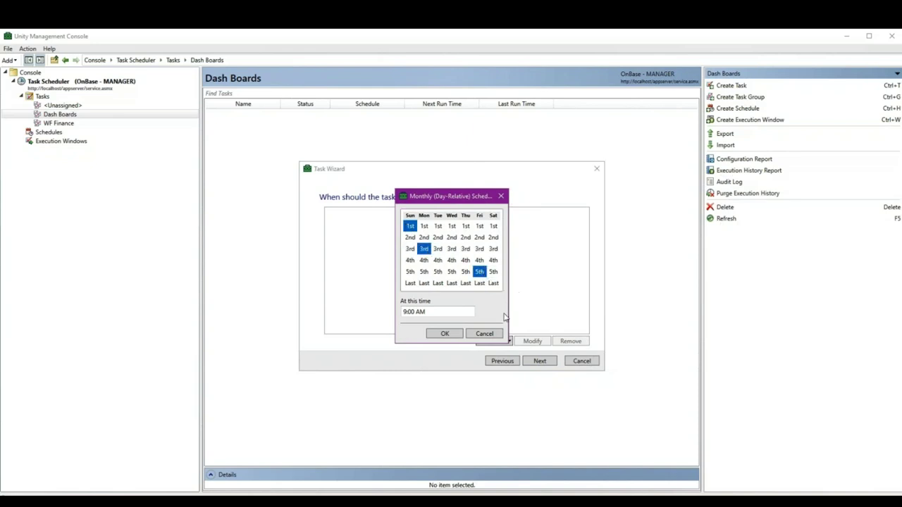
left_click(490, 336)
left_click(508, 342)
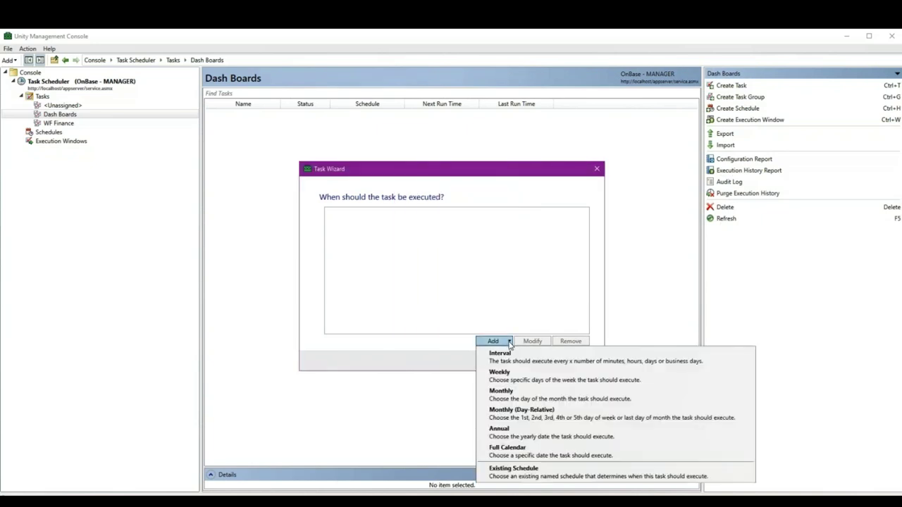
left_click(543, 450)
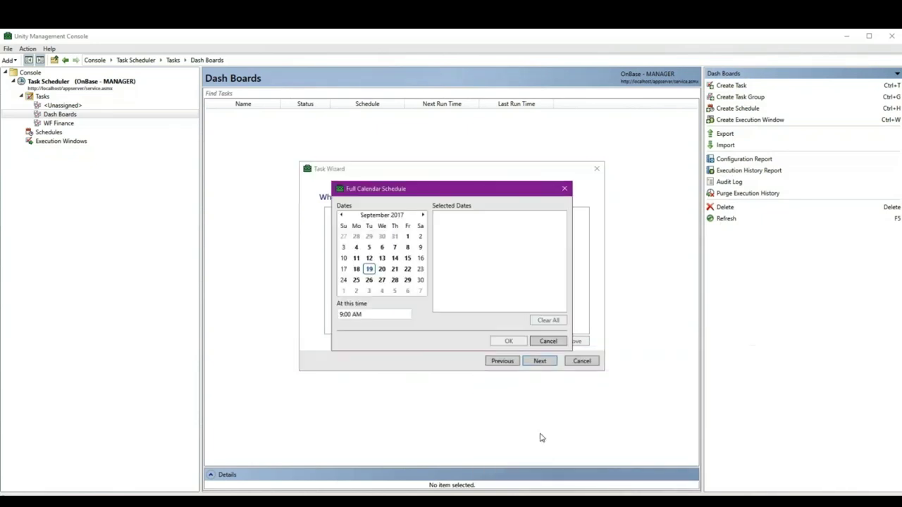
left_click(357, 248)
left_click(342, 216)
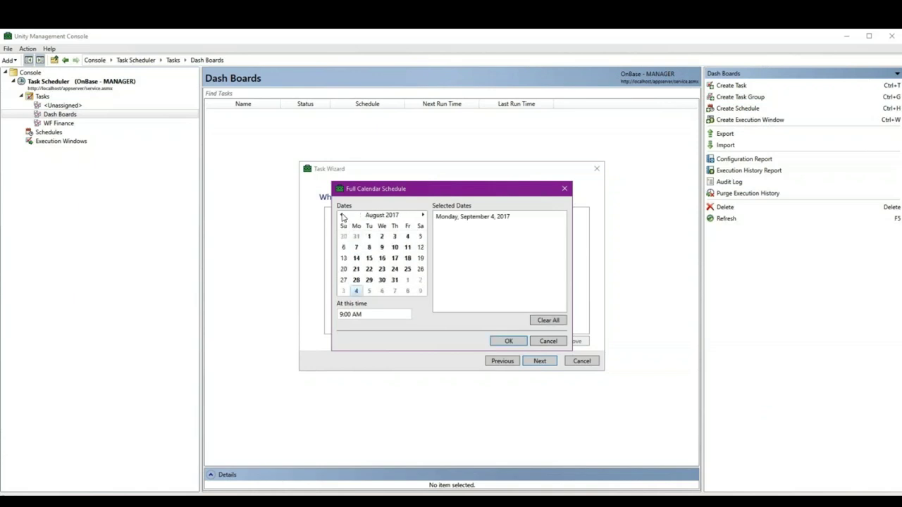
left_click(342, 216)
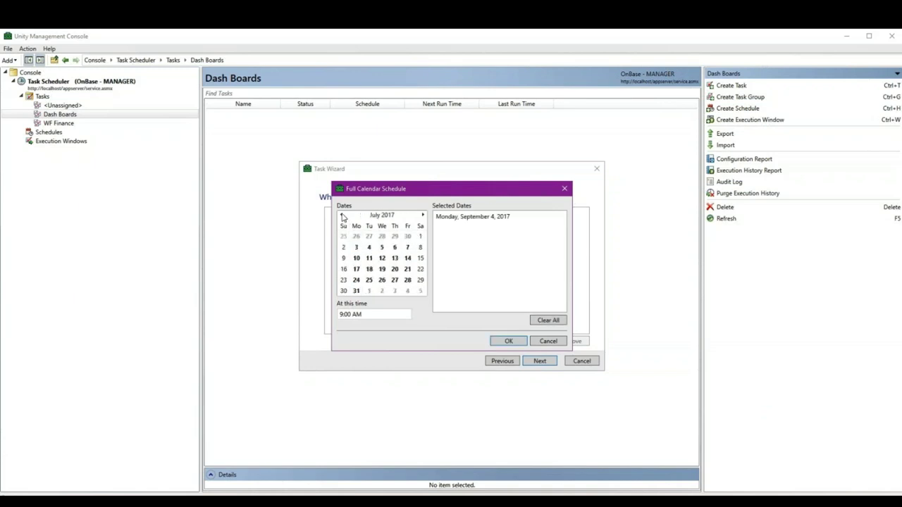
left_click(369, 248)
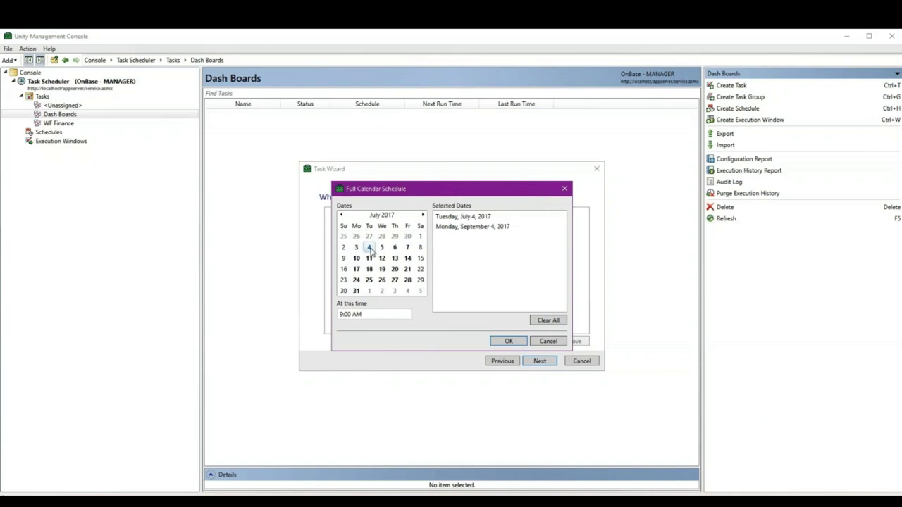
left_click(343, 215)
left_click(342, 215)
left_click(356, 237)
left_click(368, 258)
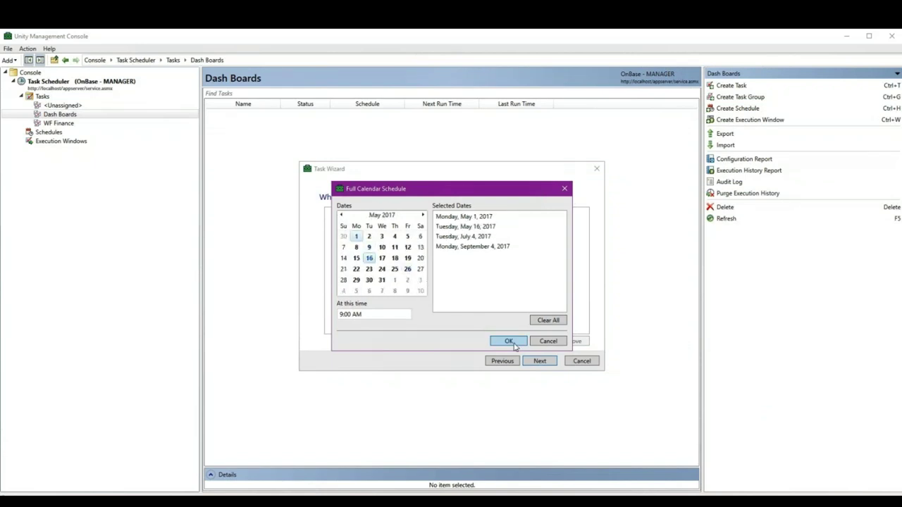
left_click(549, 342)
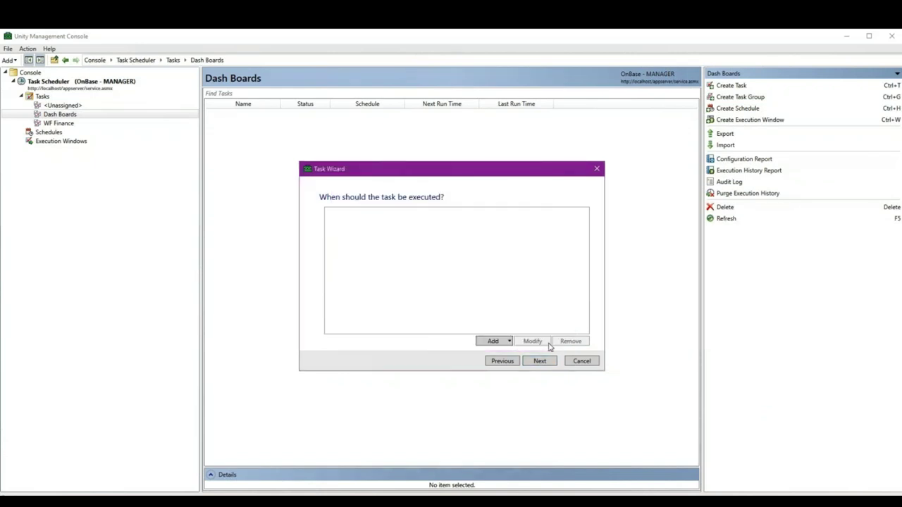
Add a monthly schedule that executes the task on the last day of the month at 9:00 AM.
left_click(509, 342)
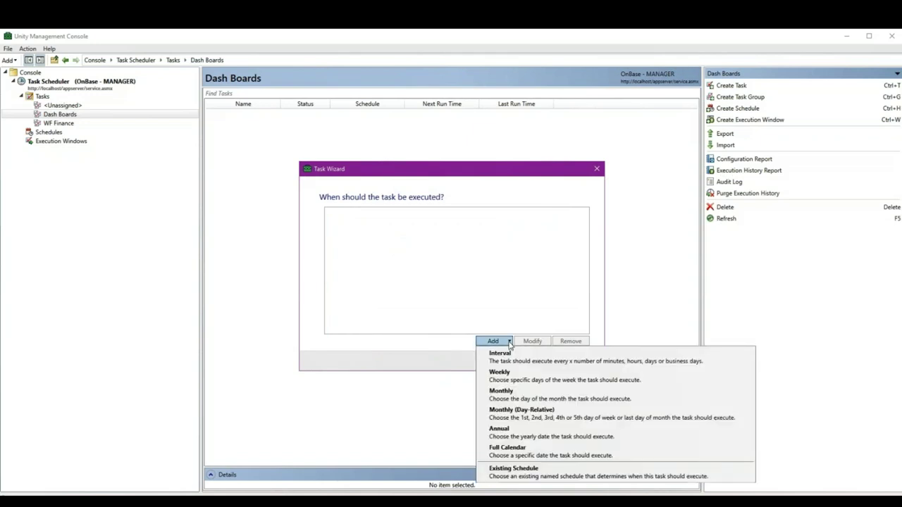
left_click(522, 396)
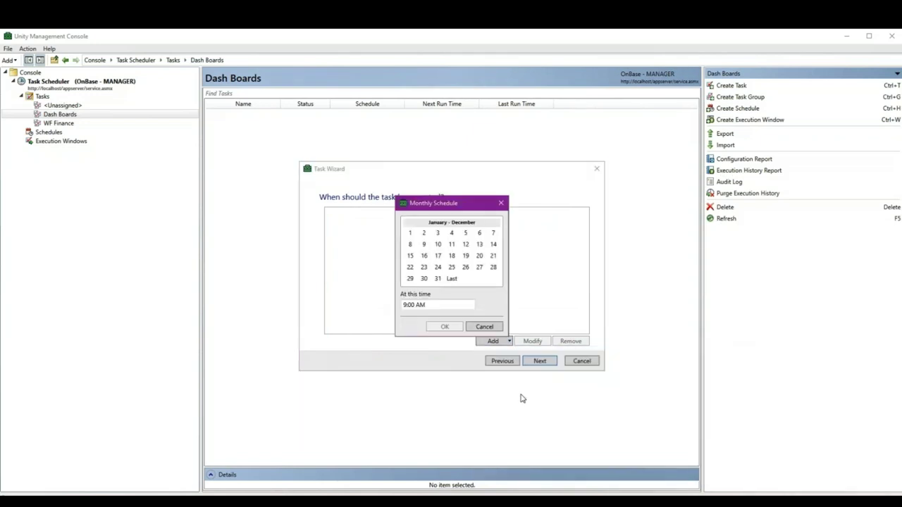
left_click(451, 280)
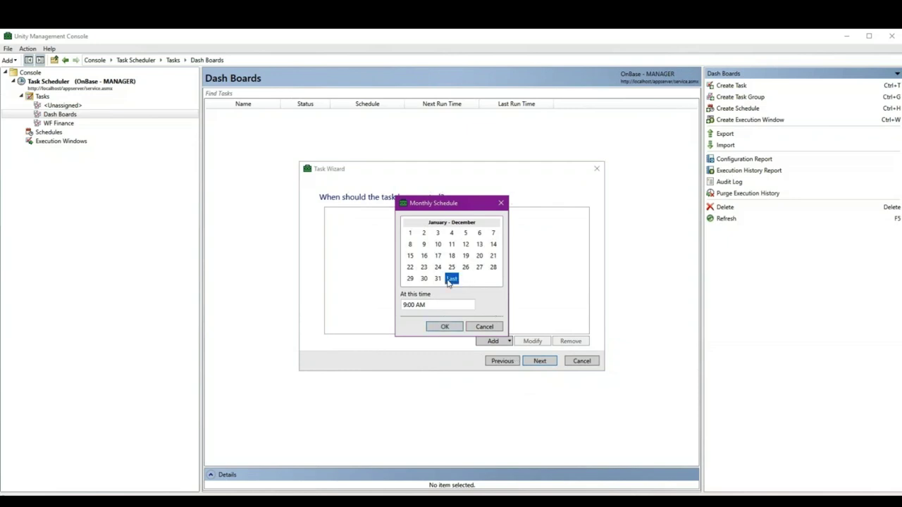
left_click(445, 327)
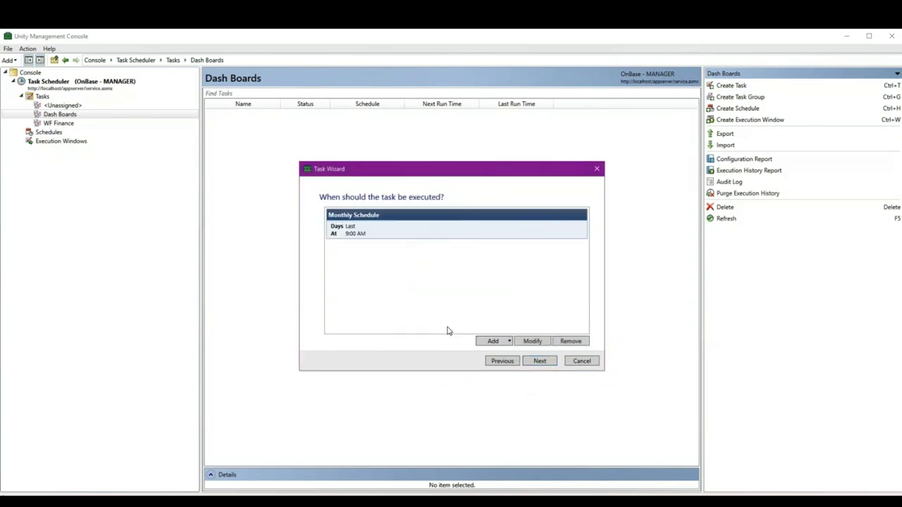
left_click(537, 362)
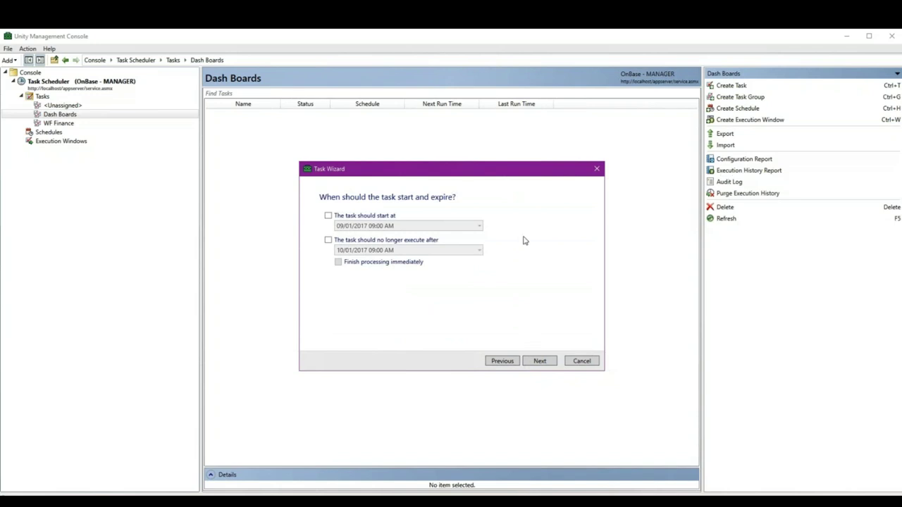
Leave the task's start and expiration dates disabled, review the summary, and finish creating the Login Activity task.
left_click(539, 362)
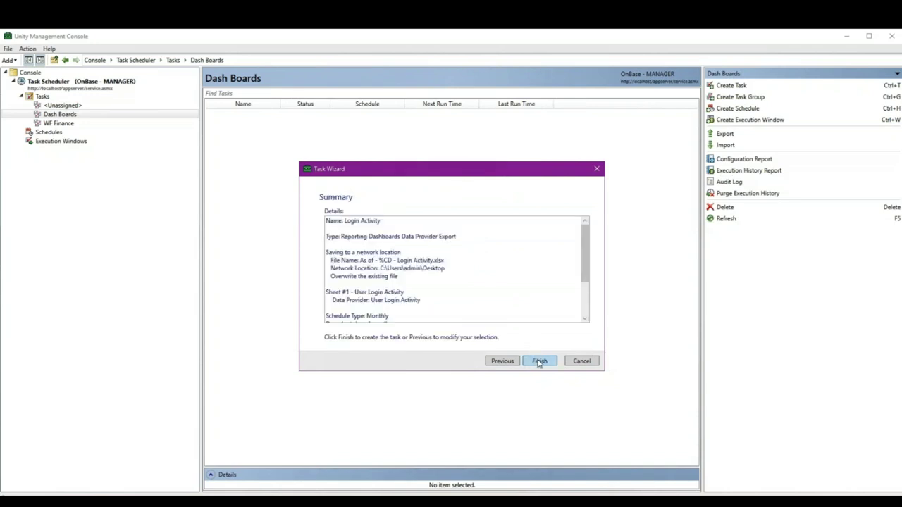
left_click_drag(585, 245, 584, 282)
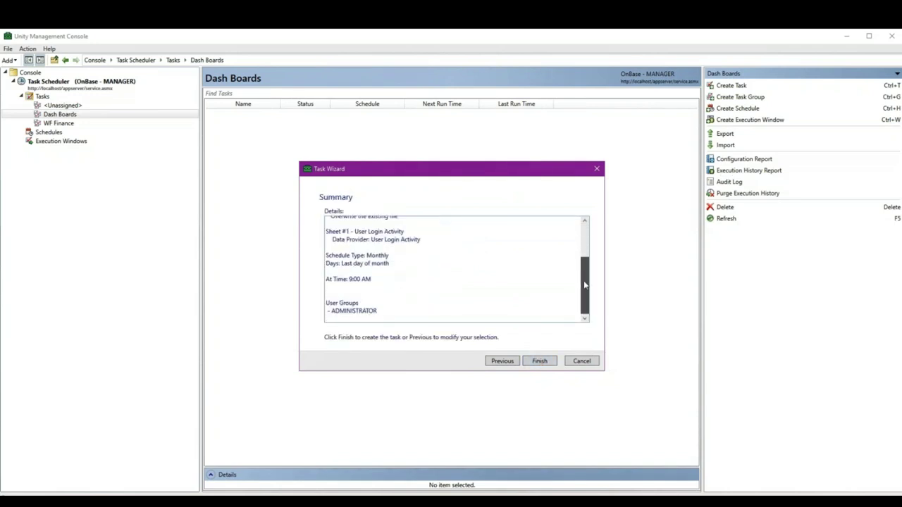
left_click(539, 362)
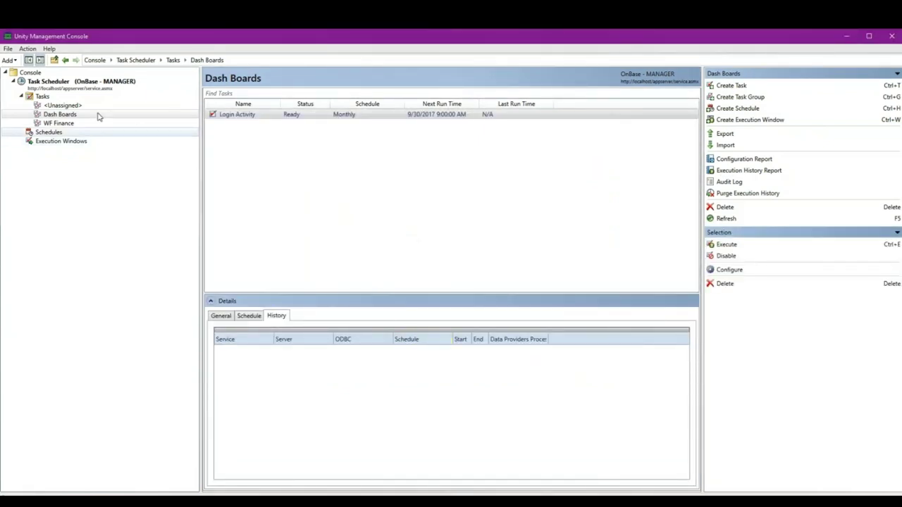
Examine the schedule details of the Login Activity task in the Dash Boards task group.
left_click(64, 116)
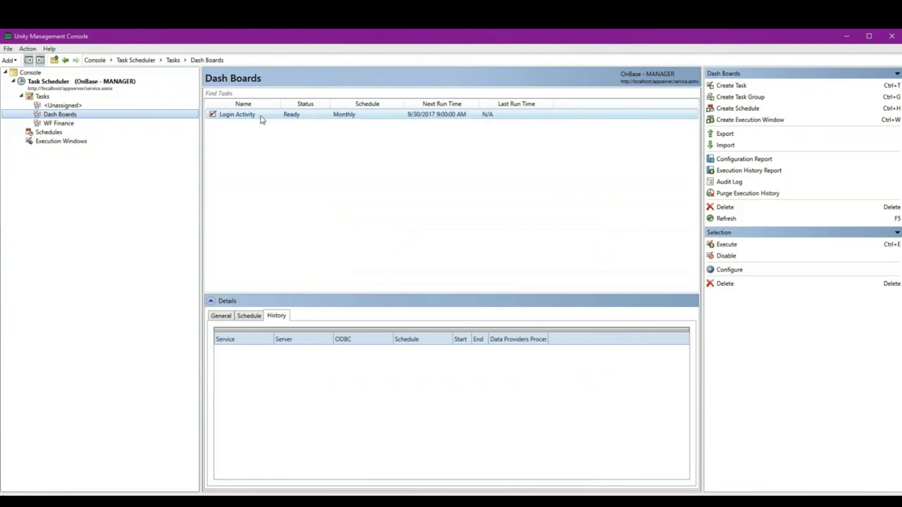
left_click(71, 106)
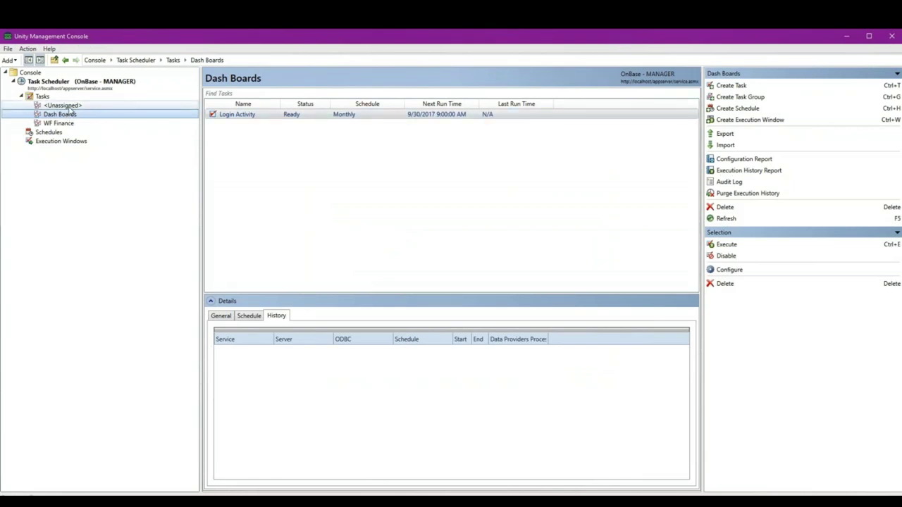
left_click(71, 116)
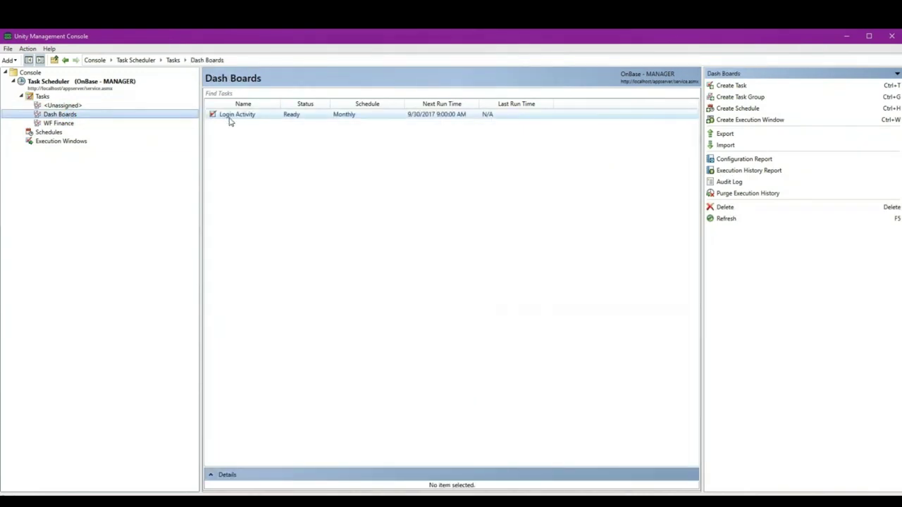
left_click(245, 117)
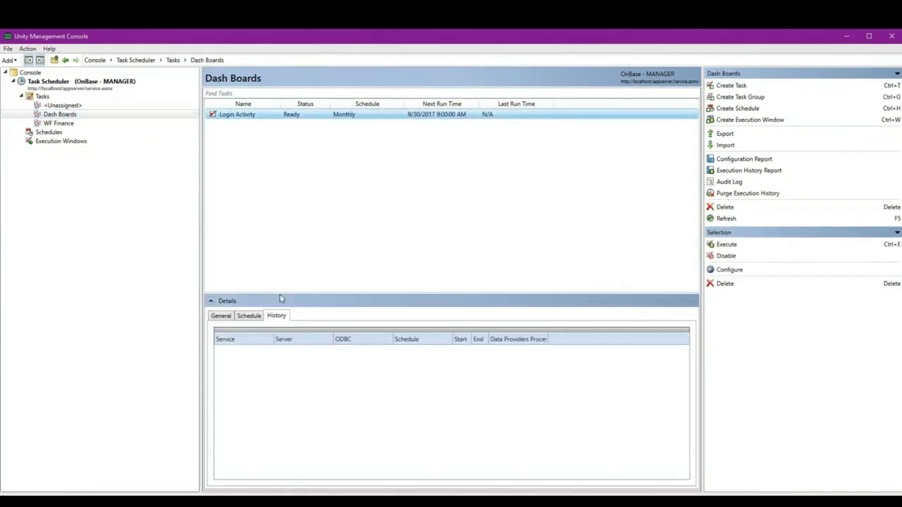
left_click(252, 317)
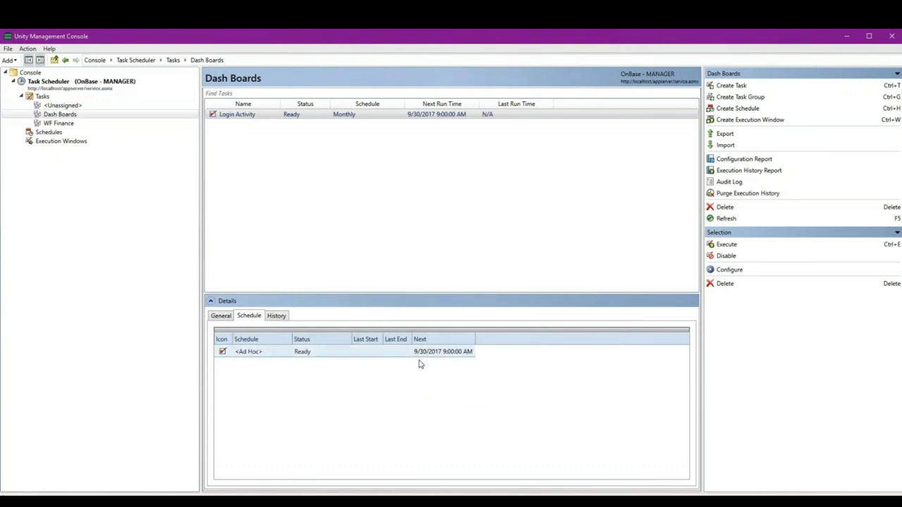
Switch to the Windows Services window and examine the Unity Scheduler Dash Boards and Unity Scheduler Finance WF services.
left_click(240, 493)
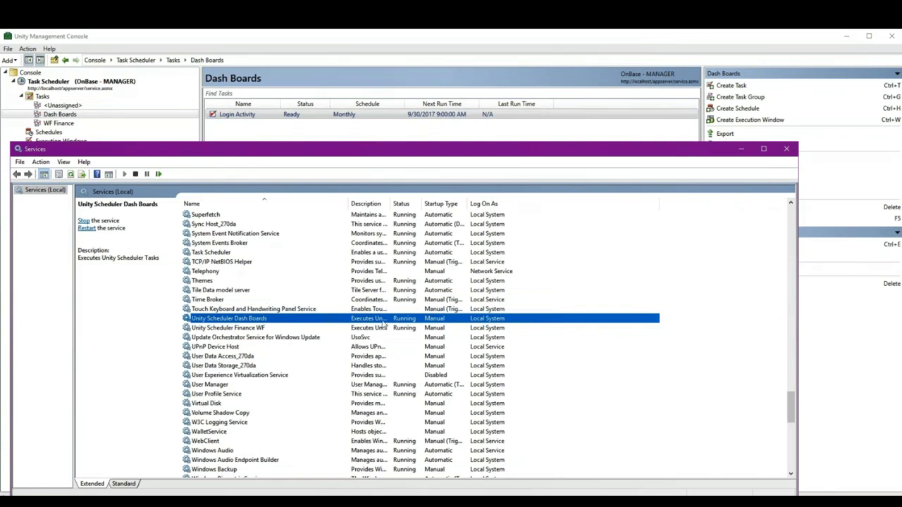
left_click(241, 329)
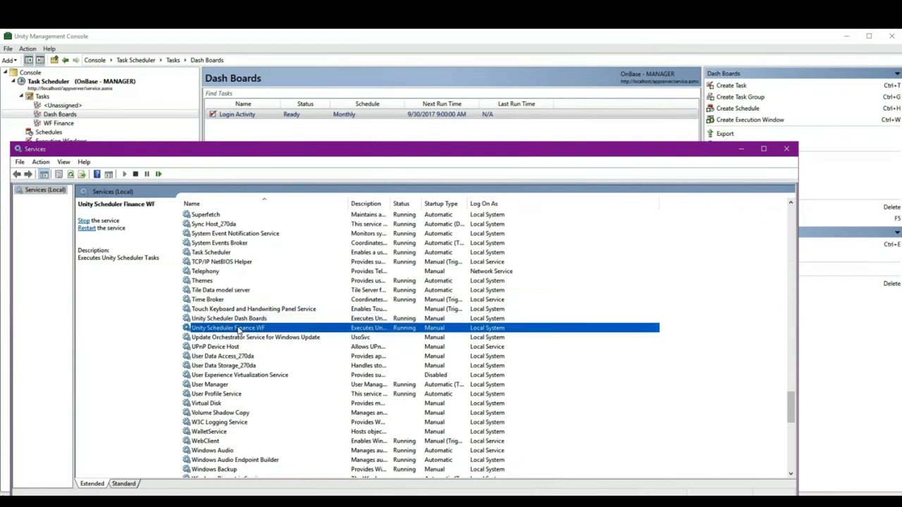
left_click(287, 319)
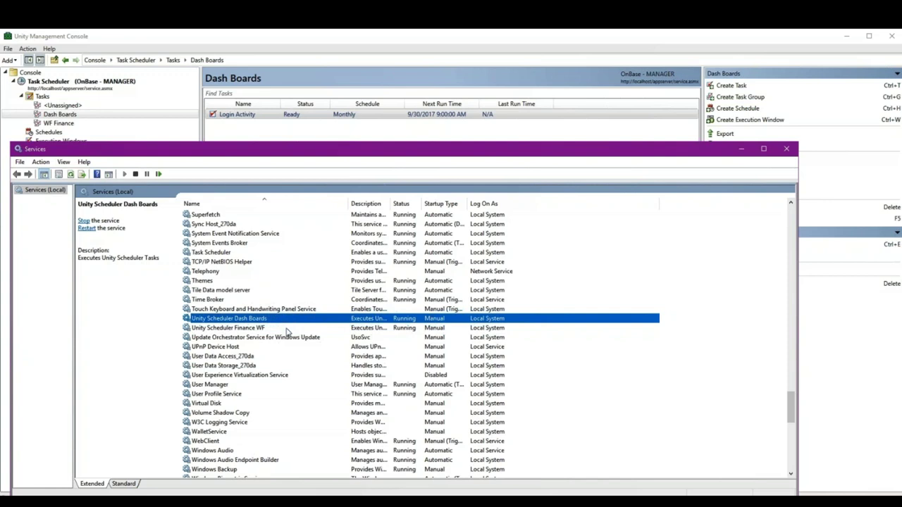
left_click(288, 329)
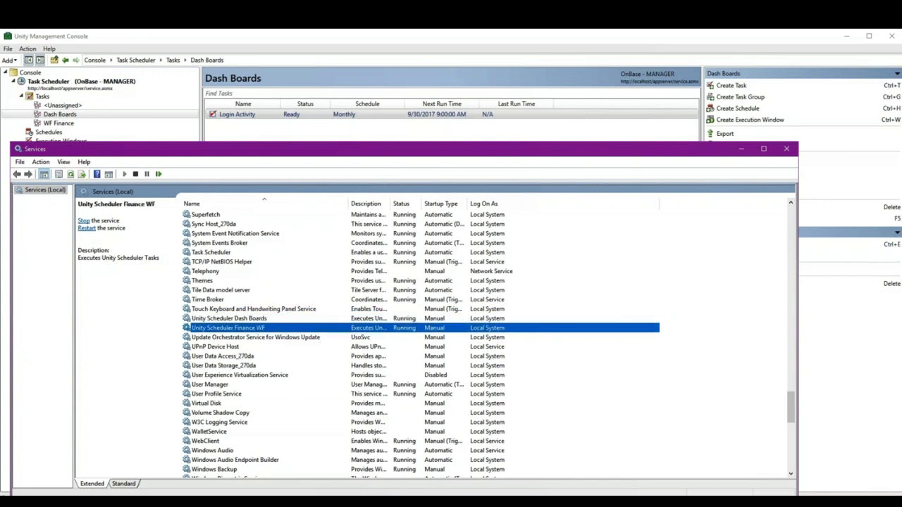
Switch back to Unity Management Console and execute the Login Activity task immediately, confirming its execution on the application server.
key("alt+Tab")
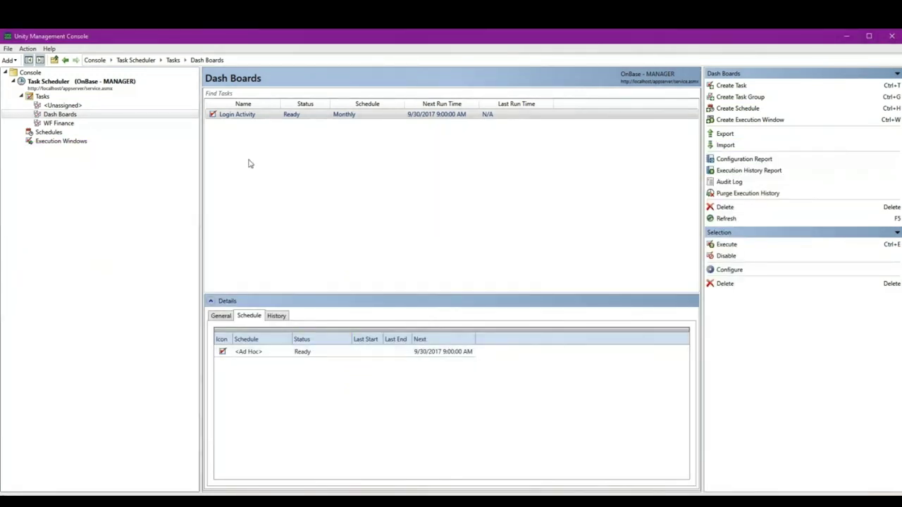
right_click(248, 118)
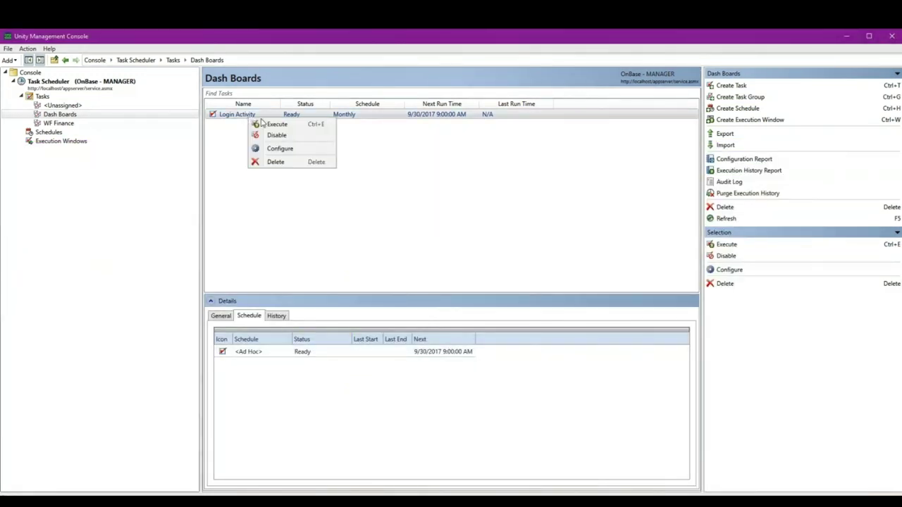
left_click(272, 127)
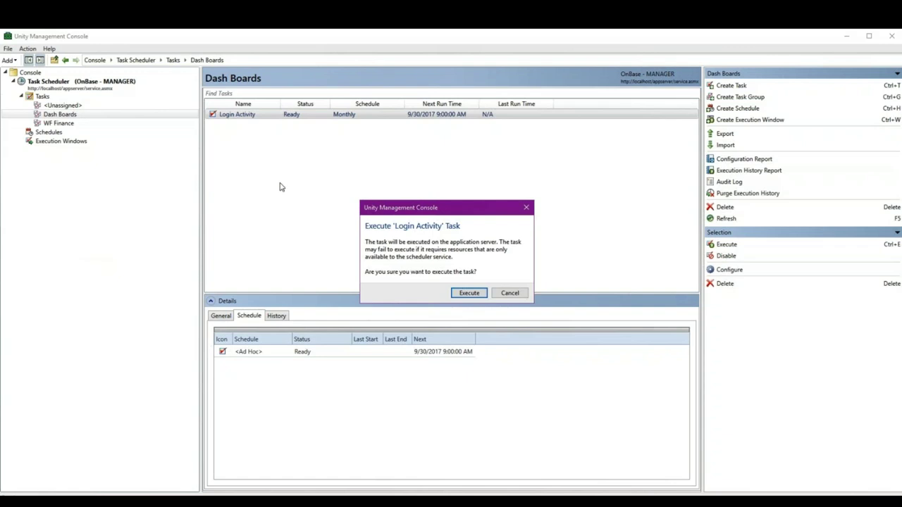
left_click(467, 293)
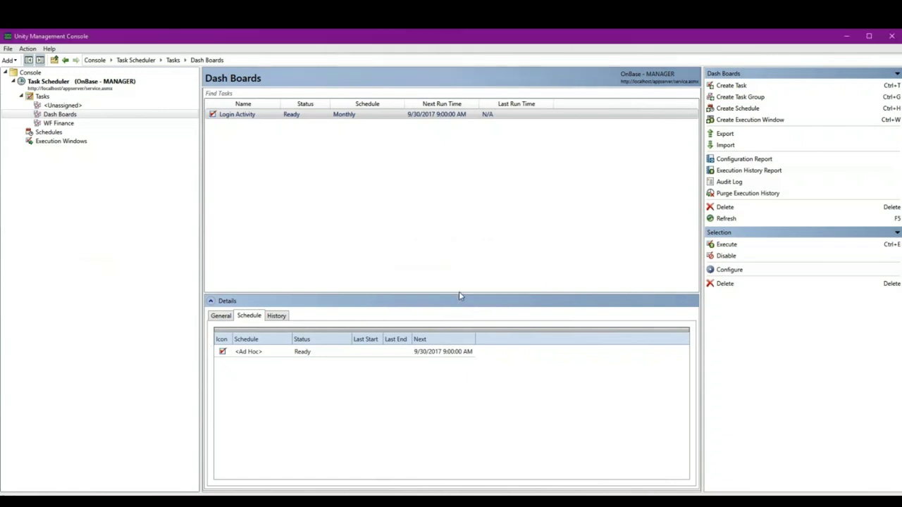